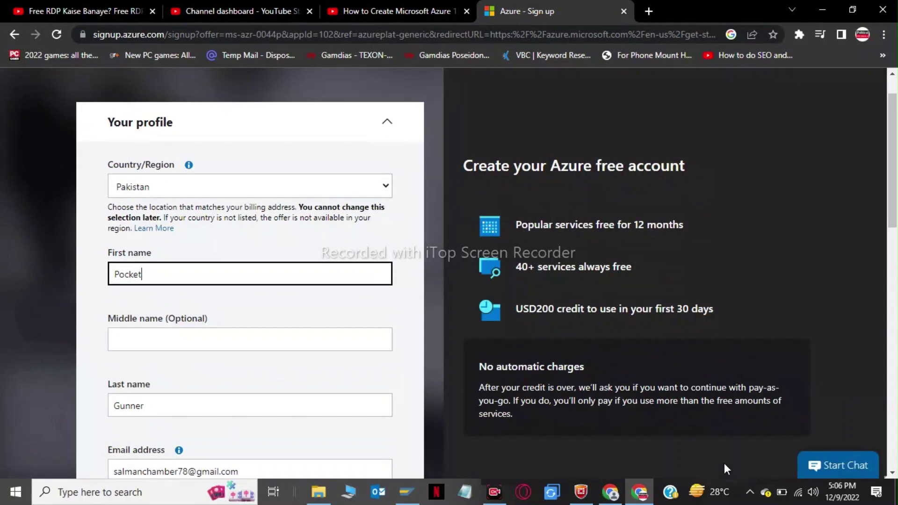
- Replace the profile's first, middle and last names with the account holder's names
scroll(723, 463, down, 2)
key(BackSpace)
key(BackSpace)
key(BackSpace)
key(BackSpace)
key(BackSpace)
key(BackSpace)
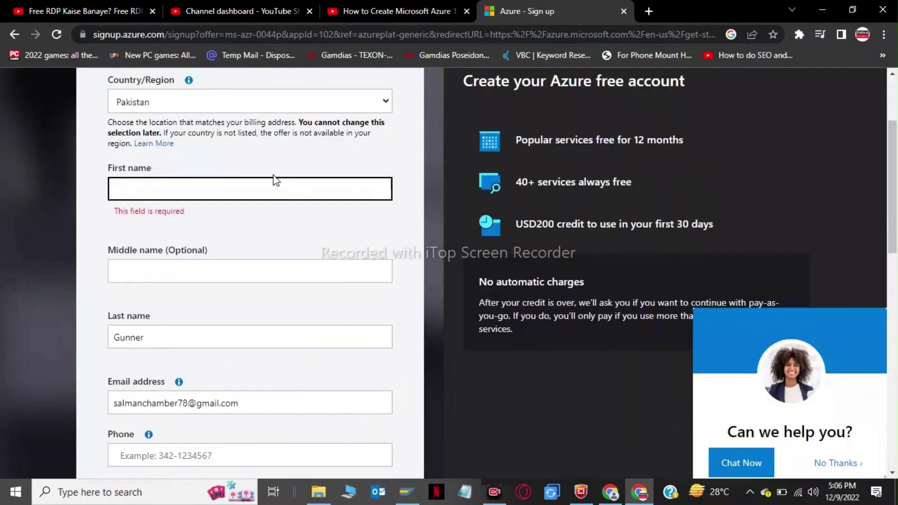
click(205, 254)
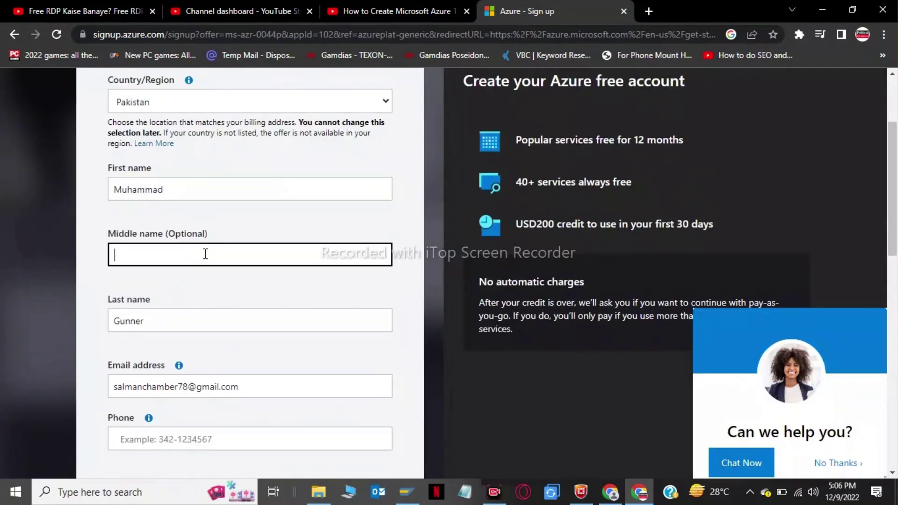
double_click(284, 320)
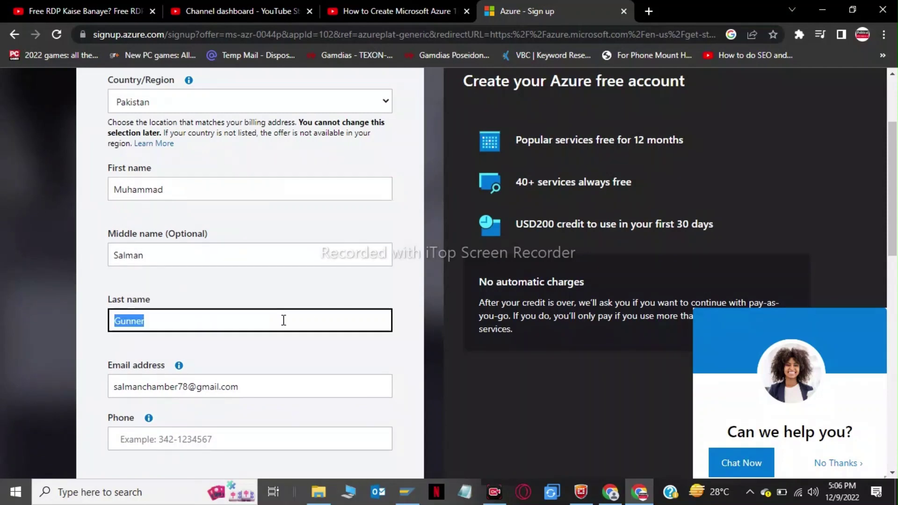
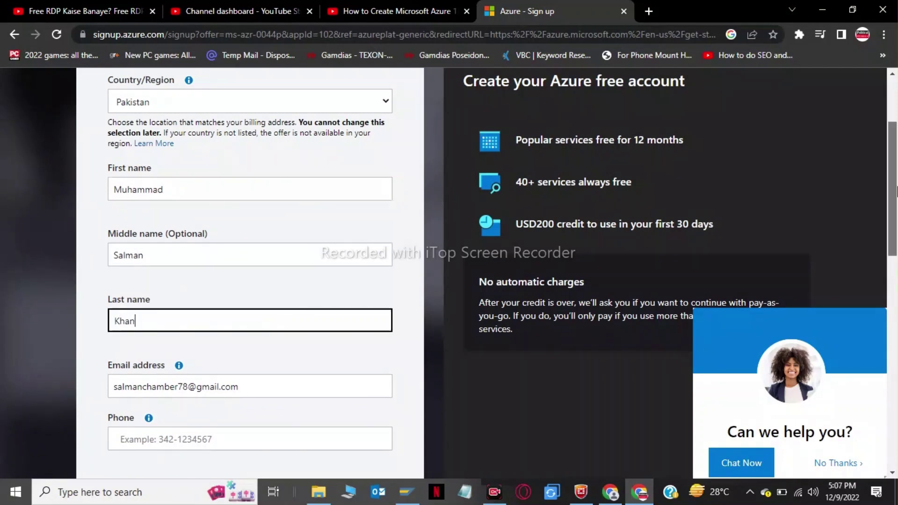
- Move past the filled-in billing address and decline the browser's offer to save it
scroll(751, 225, down, 5)
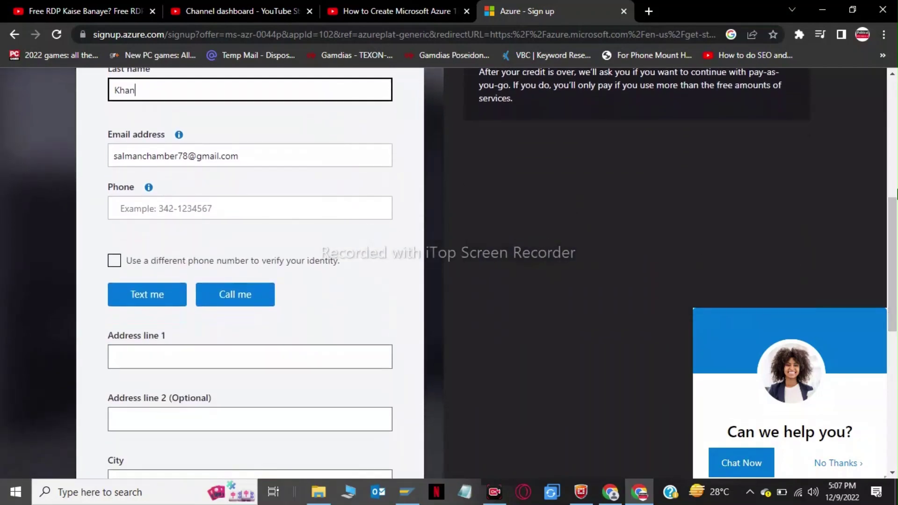
scroll(722, 468, down, 2)
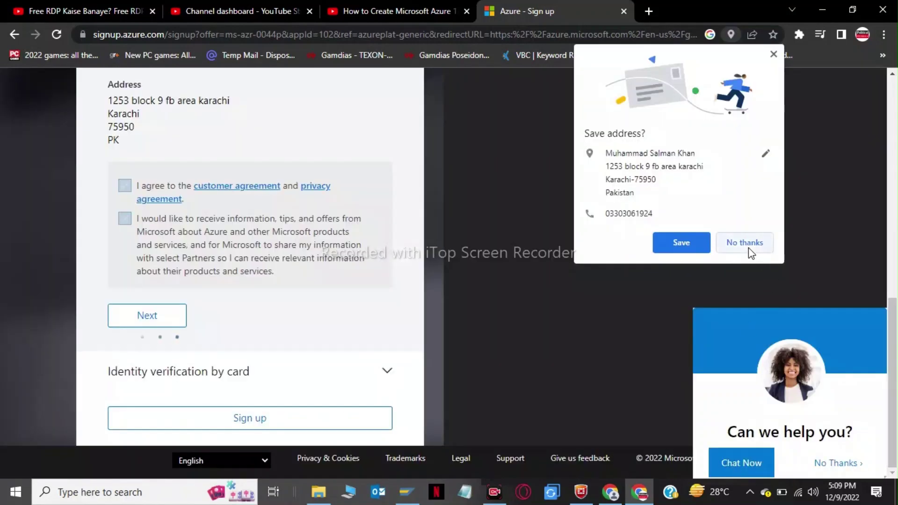
click(748, 248)
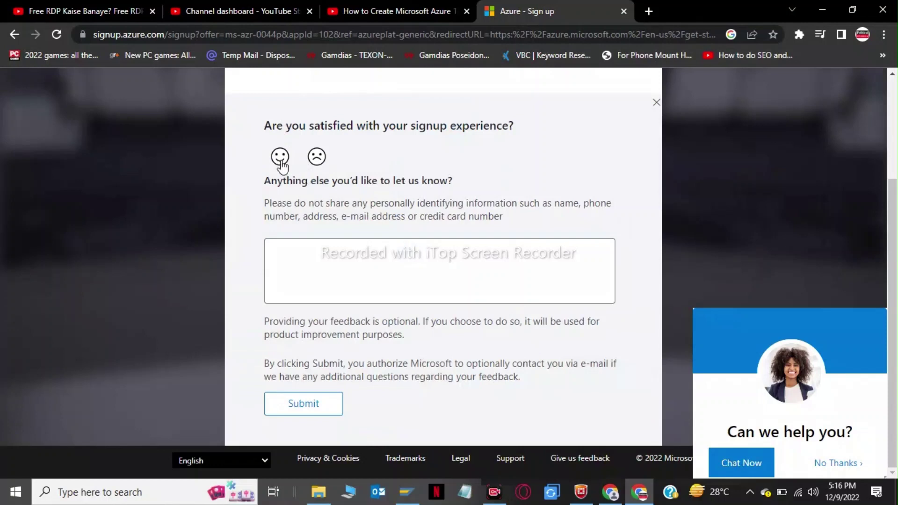
- Submit satisfied signup feedback, then start a Windows virtual machine from the Quickstart Center
click(281, 158)
click(316, 411)
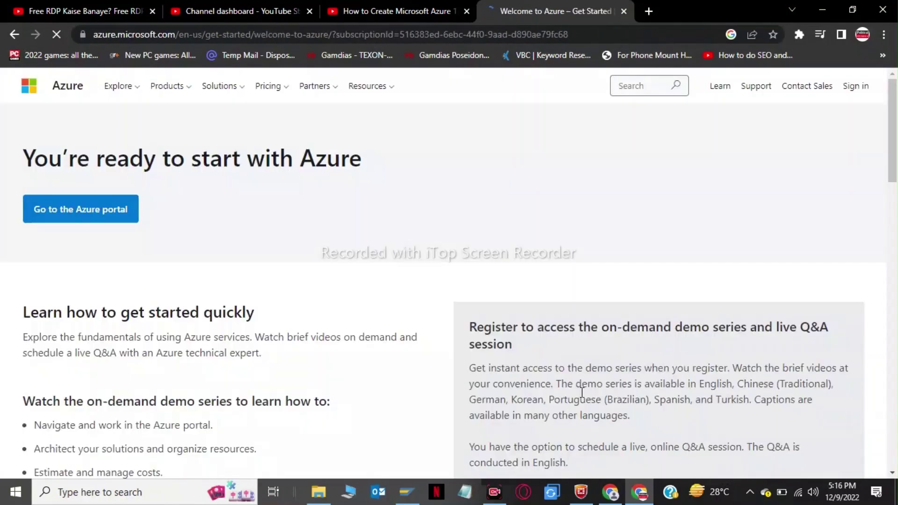
click(104, 224)
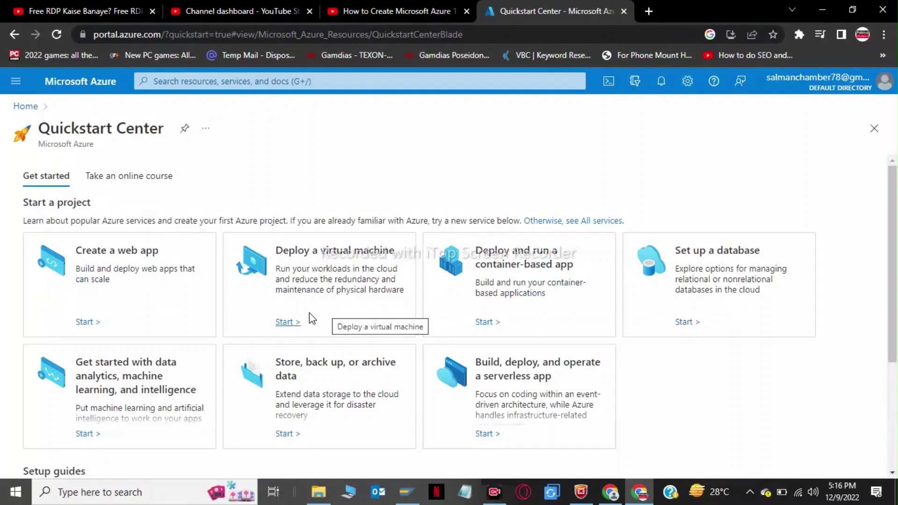
click(282, 323)
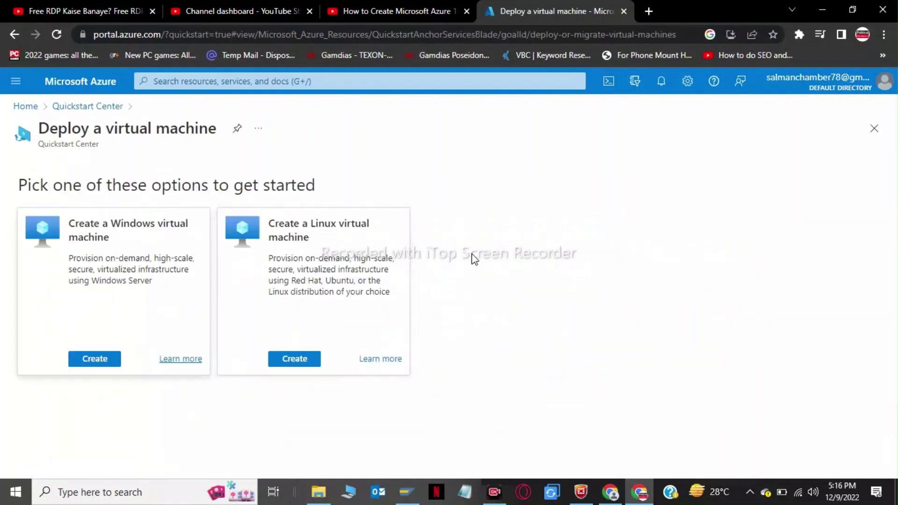
click(96, 359)
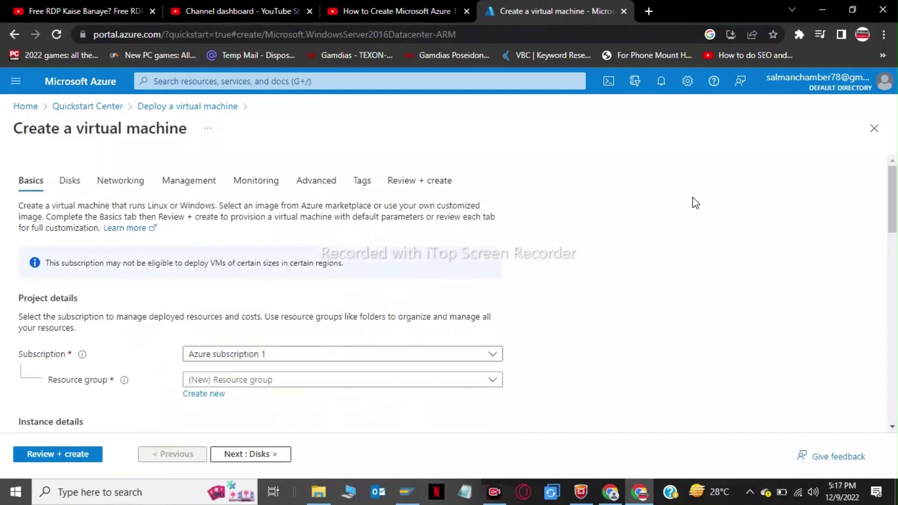
- Name the virtual machine and set its region to Central India
drag(893, 189, 896, 215)
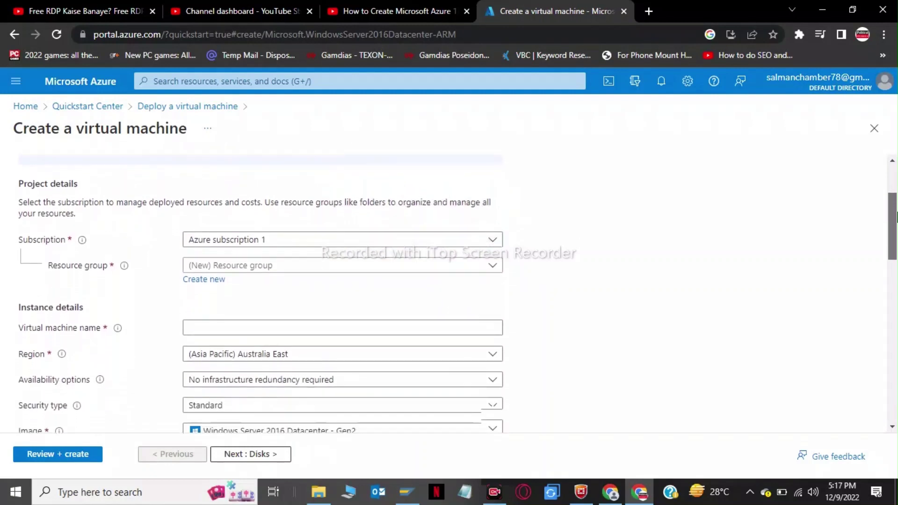
scroll(730, 469, down, 2)
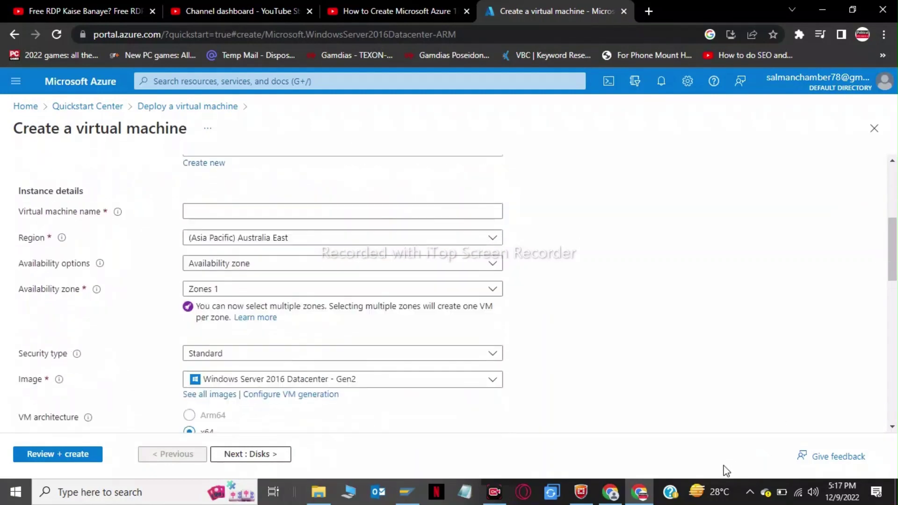
click(407, 211)
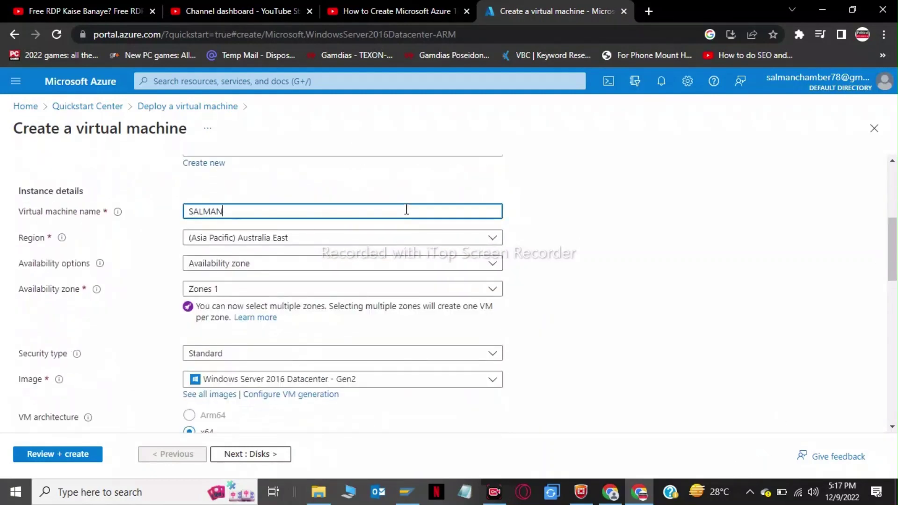
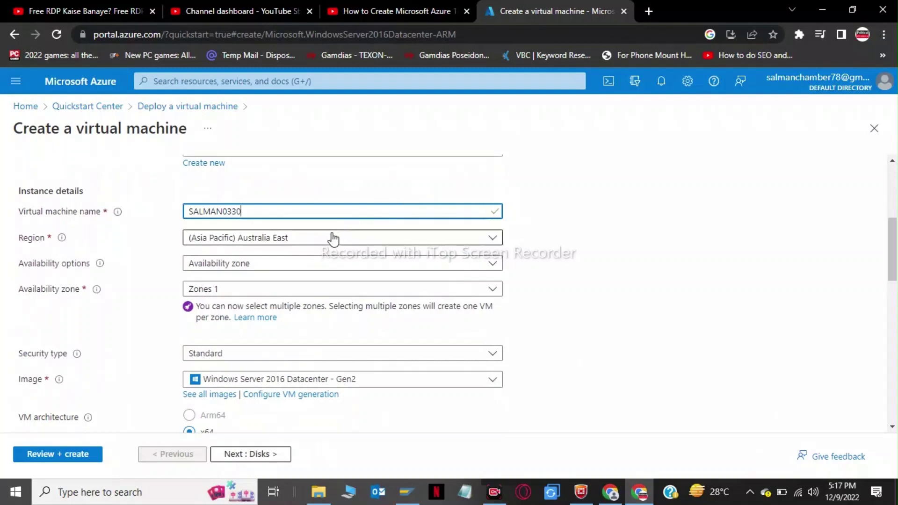
click(421, 238)
drag(497, 291, 486, 421)
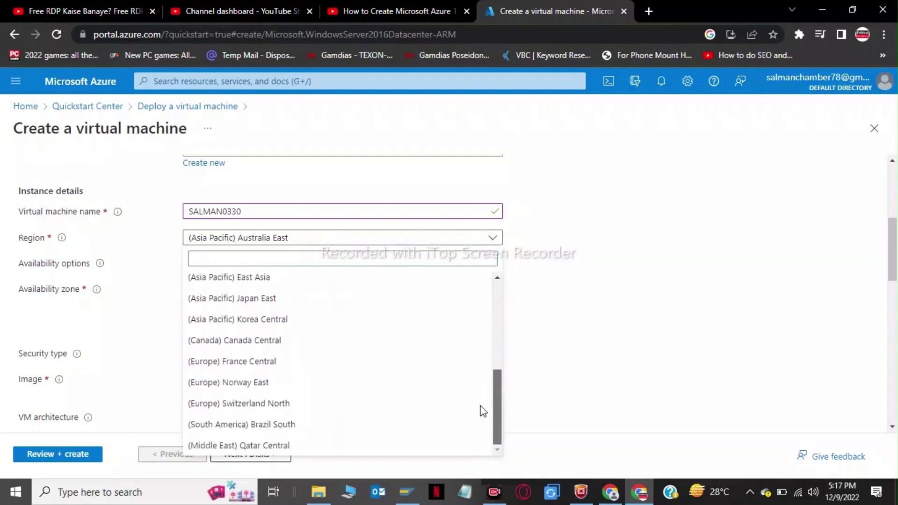
drag(483, 379, 493, 344)
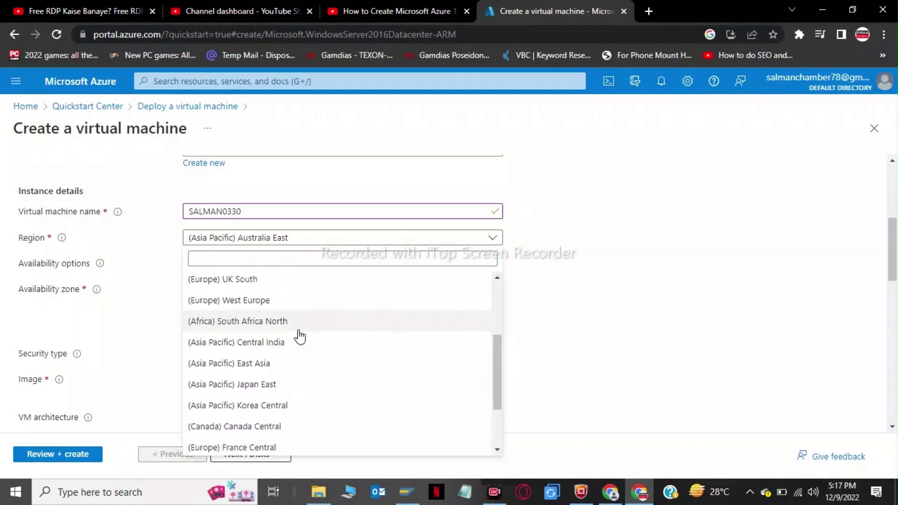
click(286, 342)
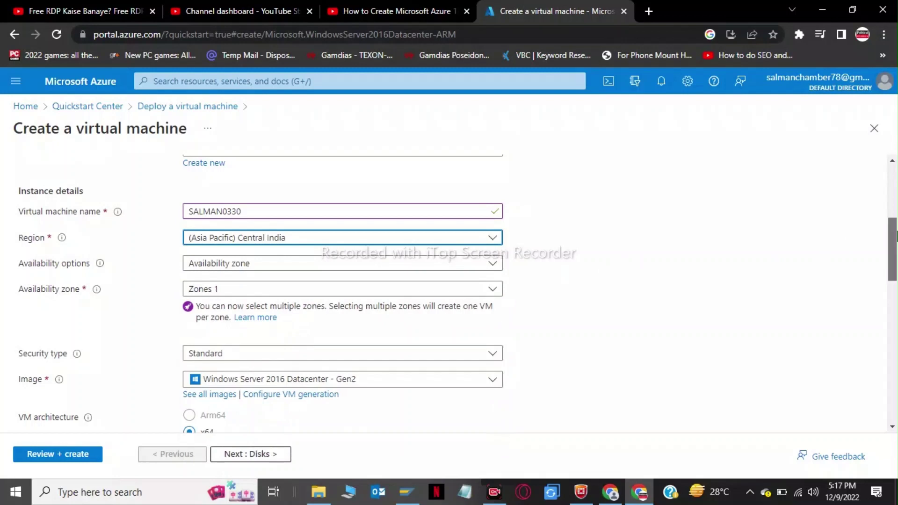
- Choose the Windows 10 Pro, version 21H2 - Gen2 image
drag(888, 244, 895, 279)
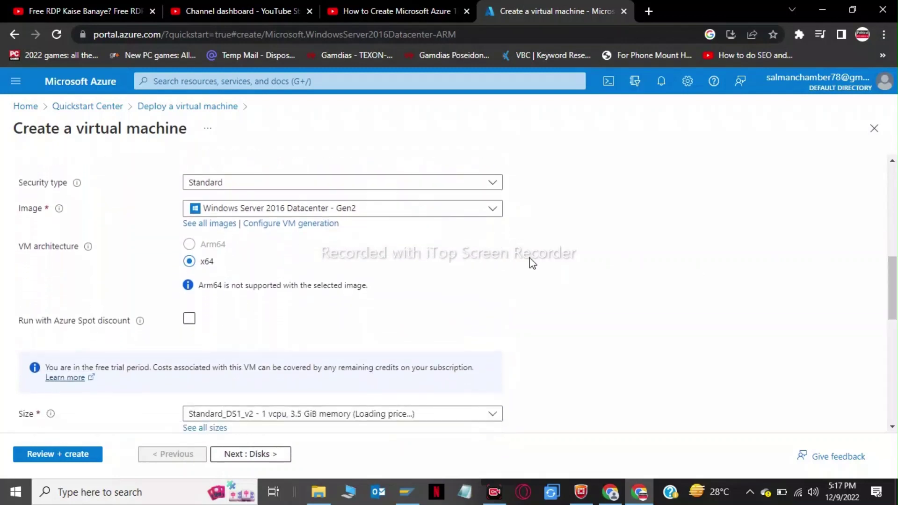
click(461, 213)
drag(501, 290, 495, 369)
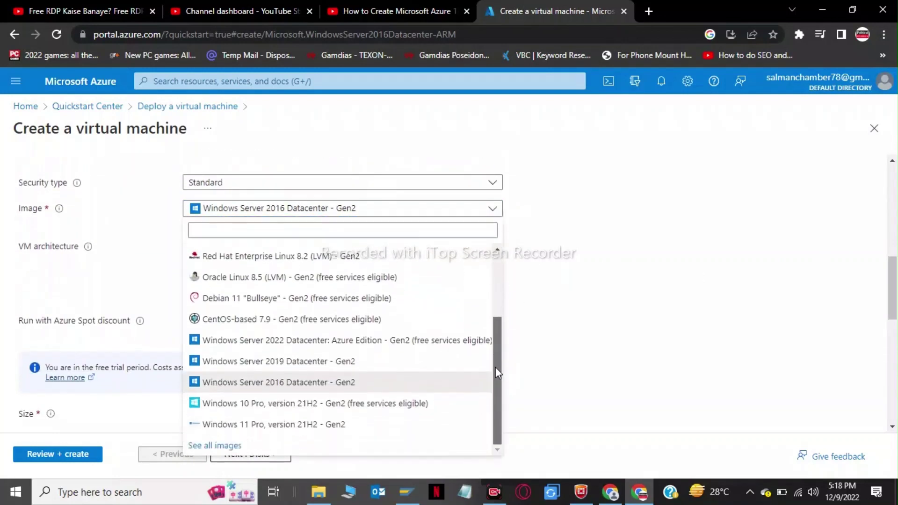
click(253, 406)
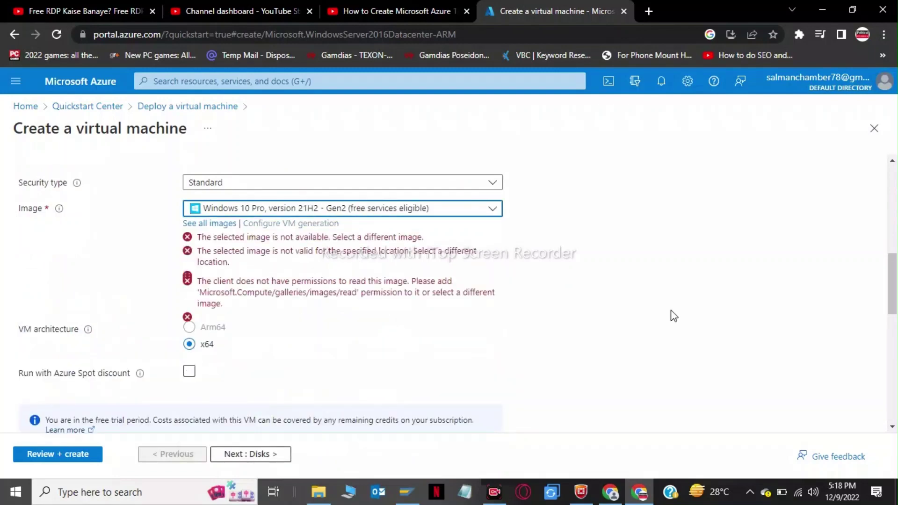
drag(896, 290, 897, 345)
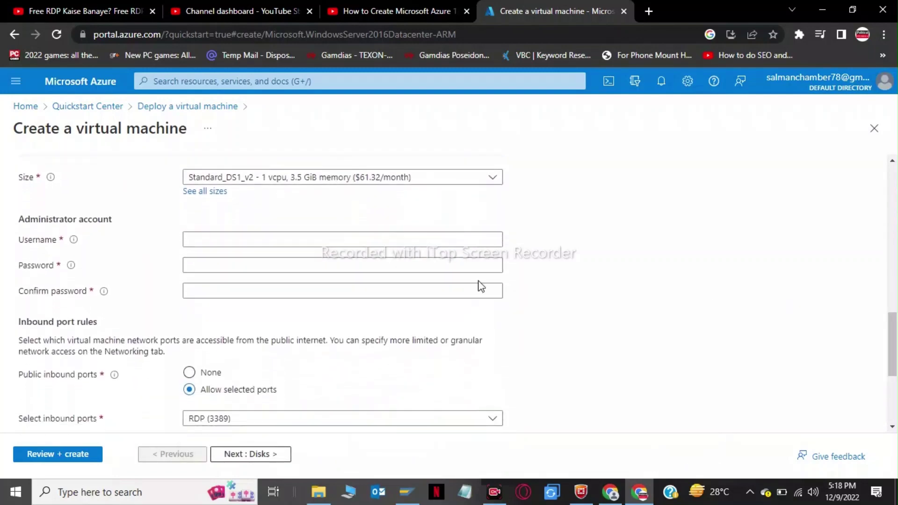
- Fill in the administrator username and password and confirm Windows 10/11 licence eligibility
click(418, 238)
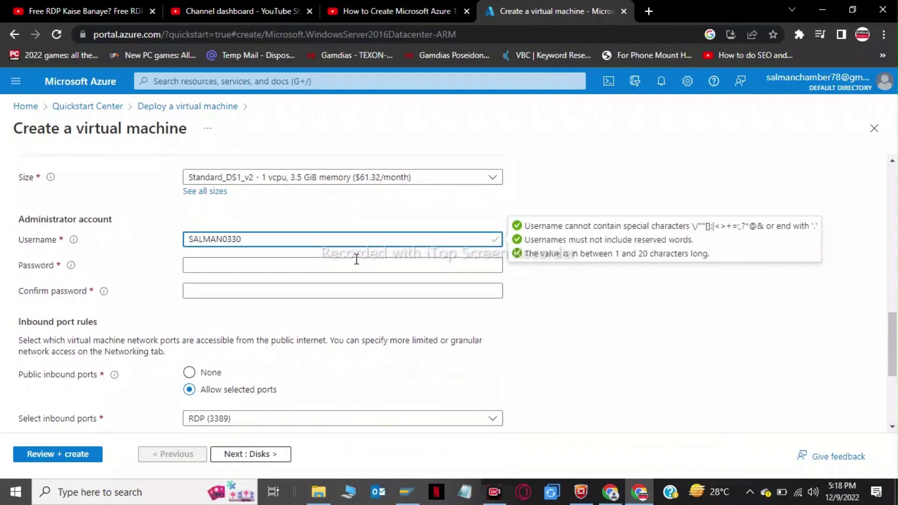
click(333, 264)
text(S)
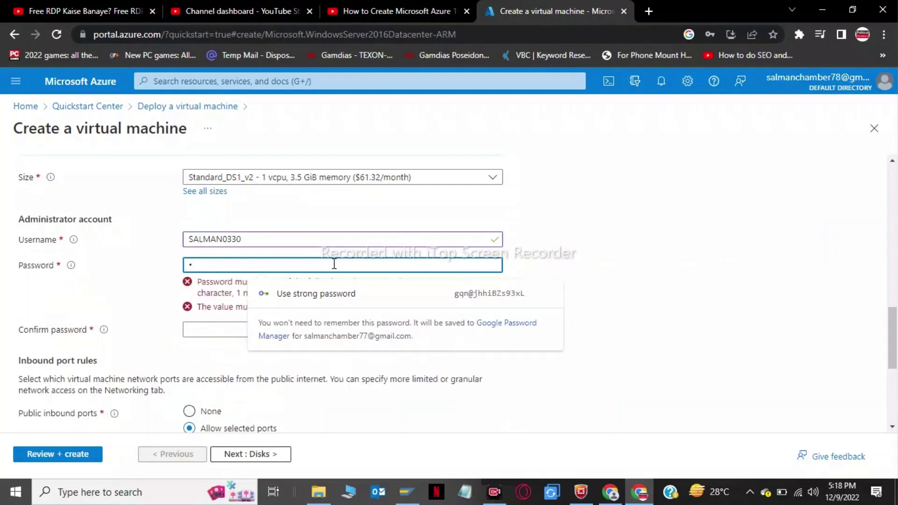
key(BackSpace)
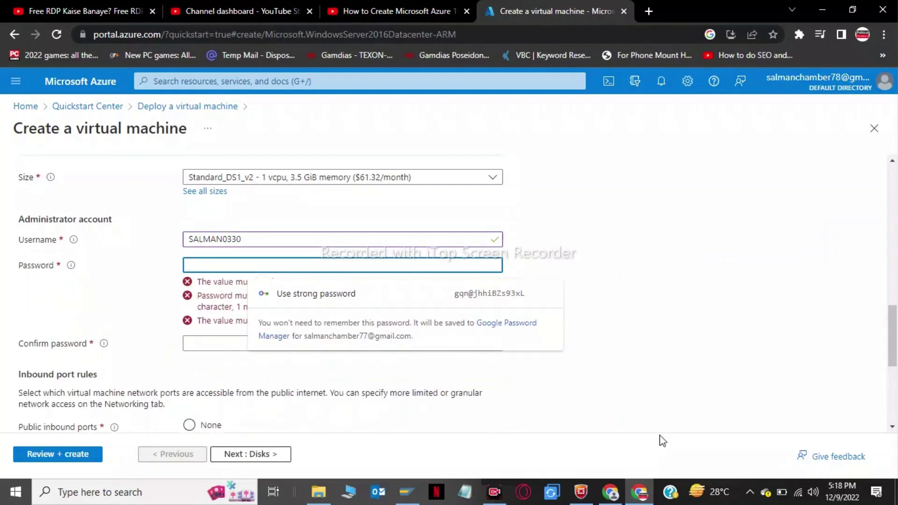
scroll(407, 374, down, 5)
click(52, 365)
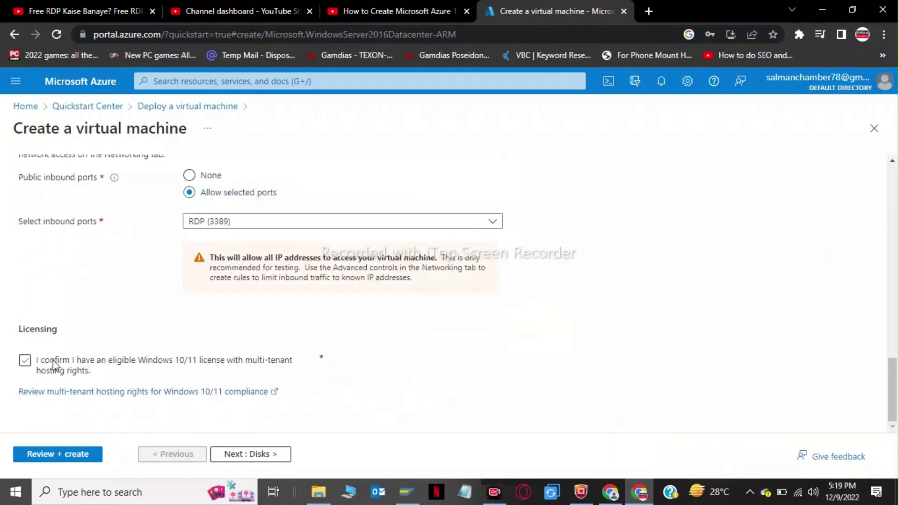
- Advance through Disks, Networking, Management, Monitoring and Advanced at defaults, declining the browser's password save
click(247, 453)
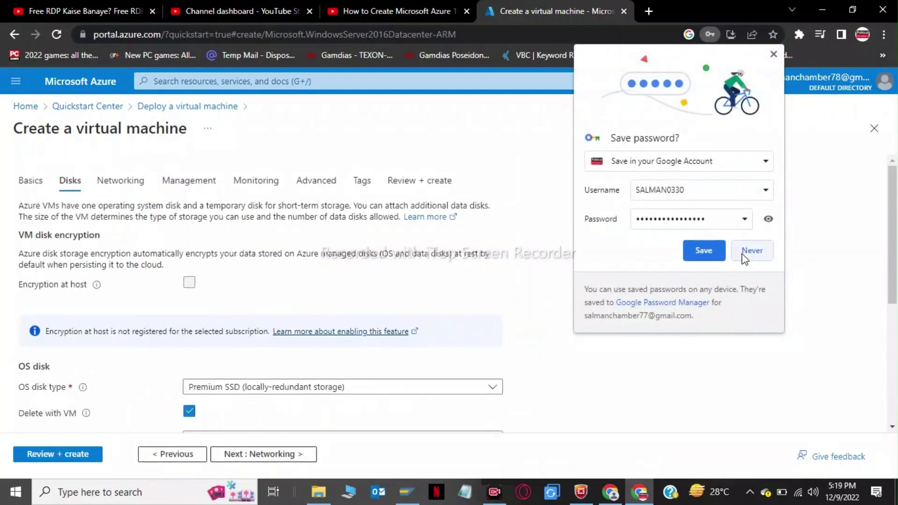
click(745, 256)
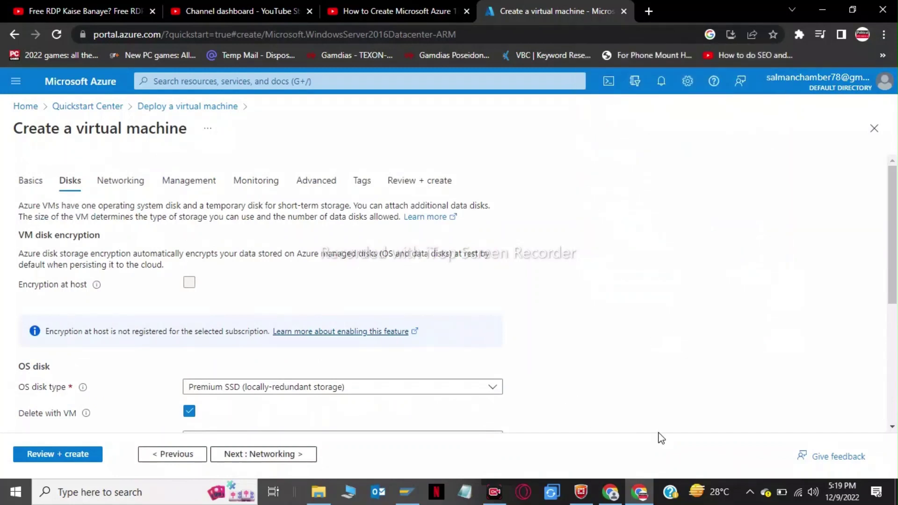
click(281, 456)
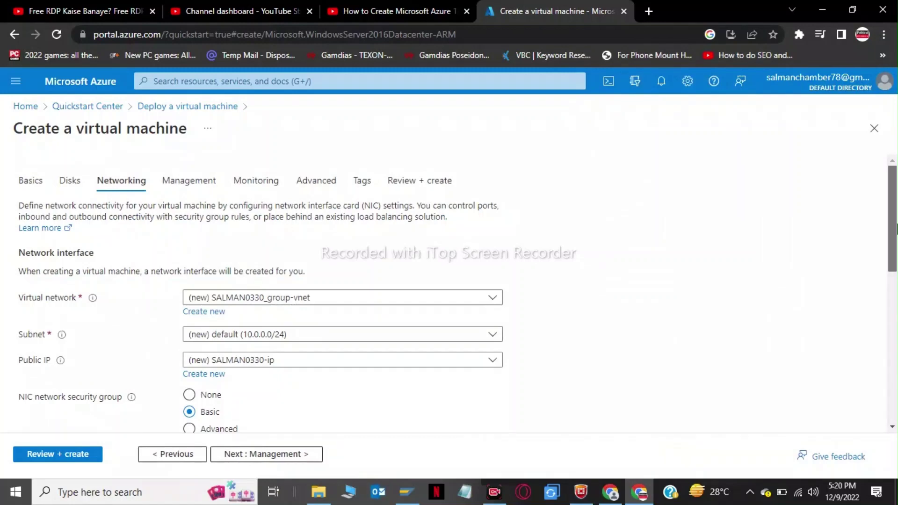
drag(897, 229, 897, 387)
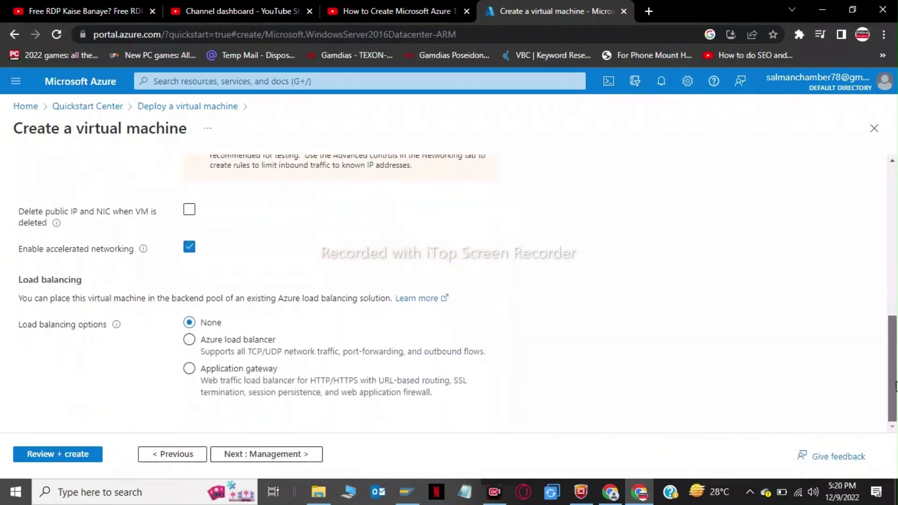
click(280, 455)
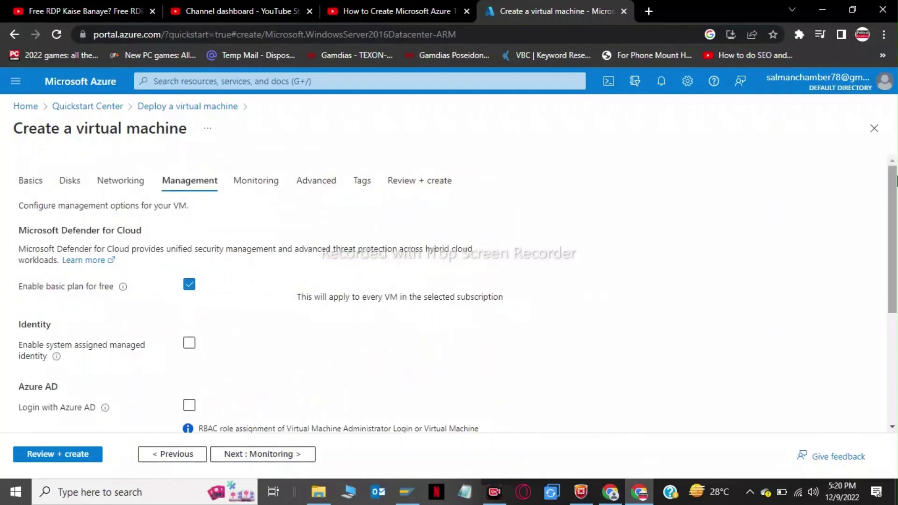
scroll(468, 327, down, 5)
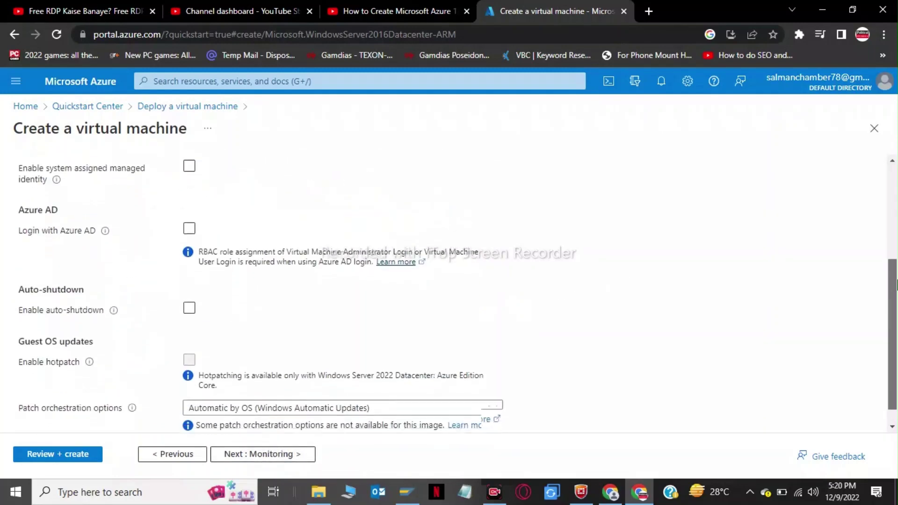
click(301, 453)
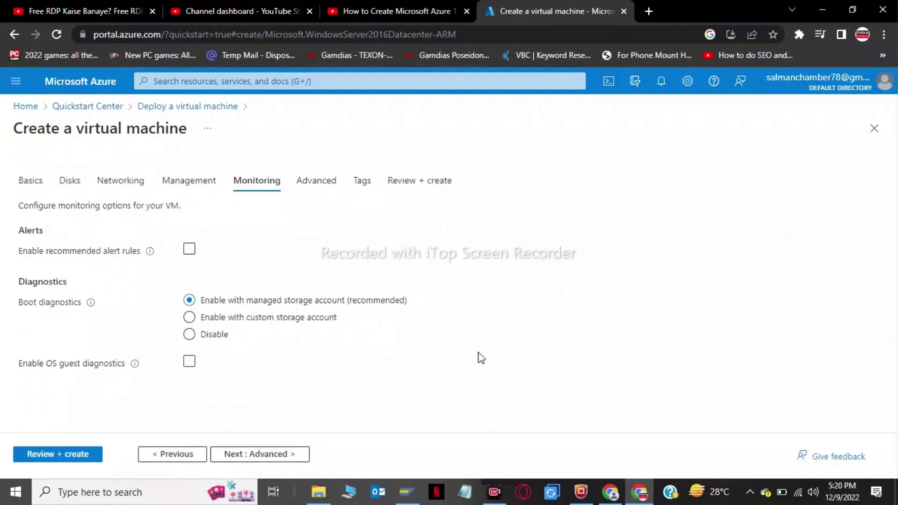
click(236, 456)
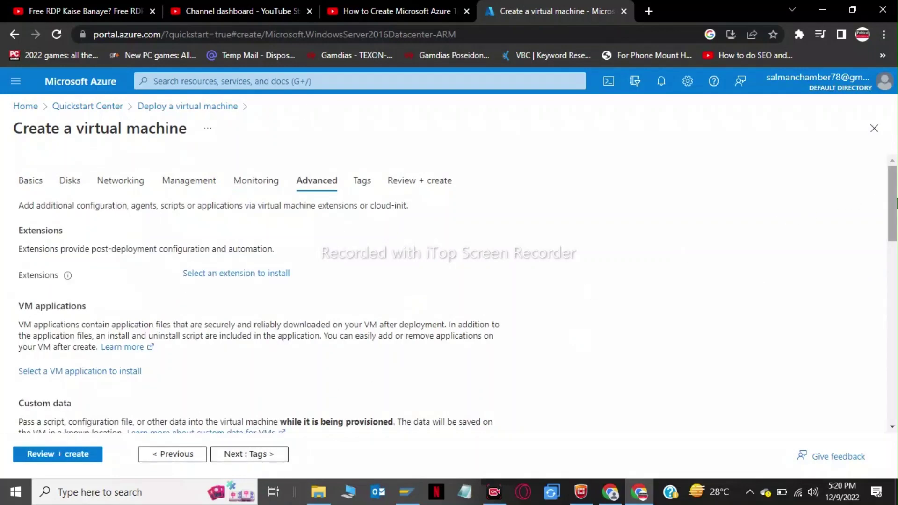
drag(897, 189, 896, 369)
click(245, 456)
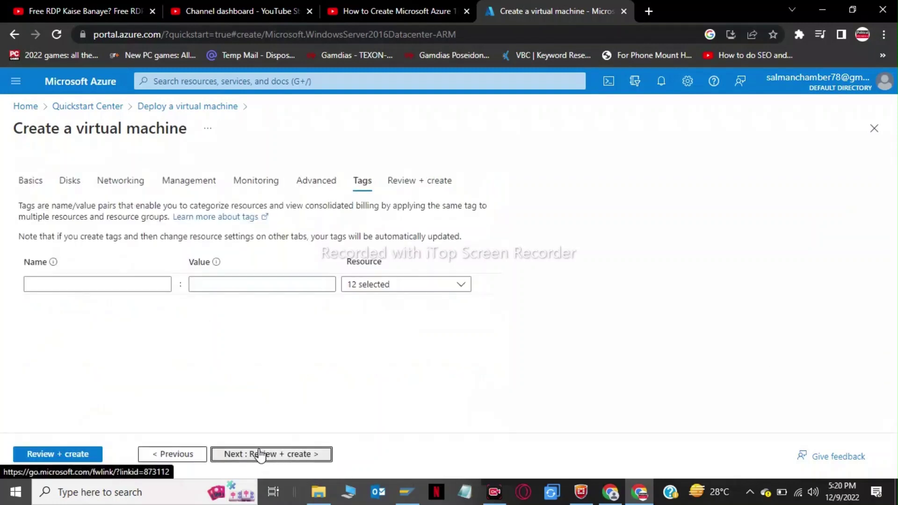
- Run Review + create validation, then return to Basics to check the Standard_D8s_v3 size
click(257, 455)
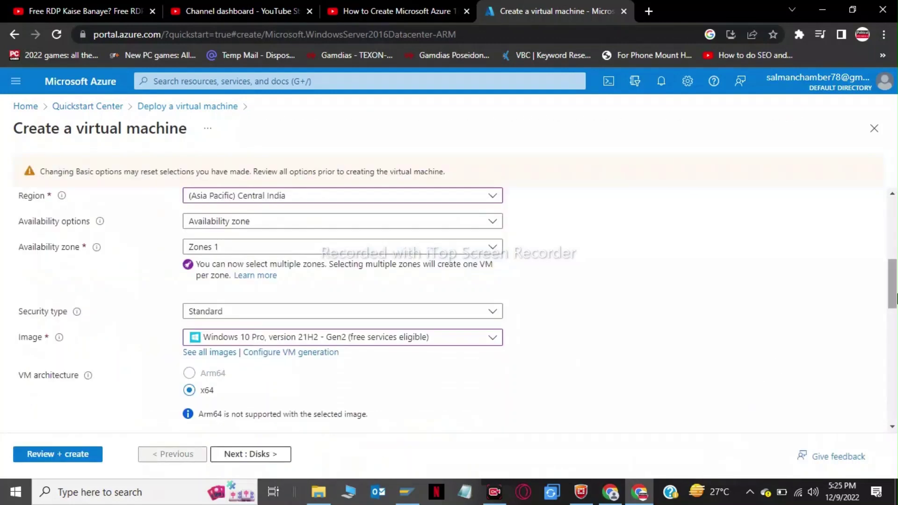
drag(893, 294, 894, 358)
- Keep Standard_D8s_v3 as the VM size and rerun Review + create
click(454, 256)
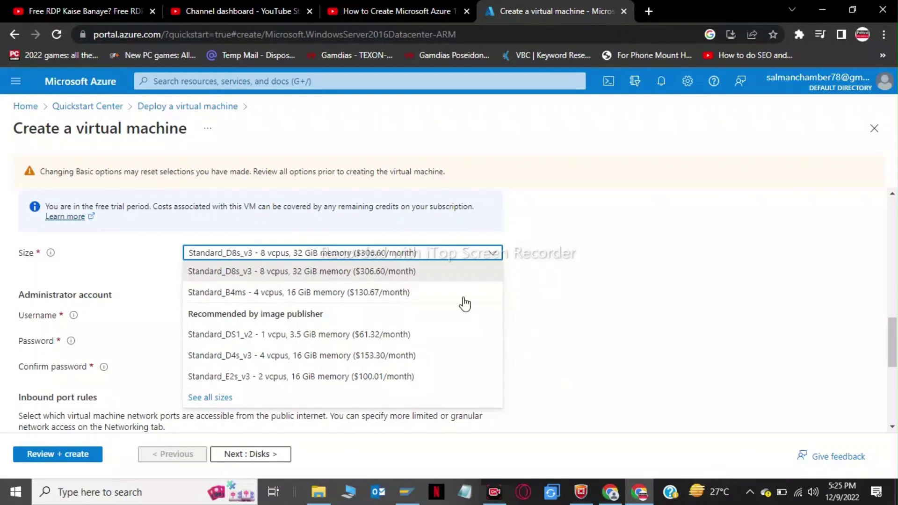
click(444, 276)
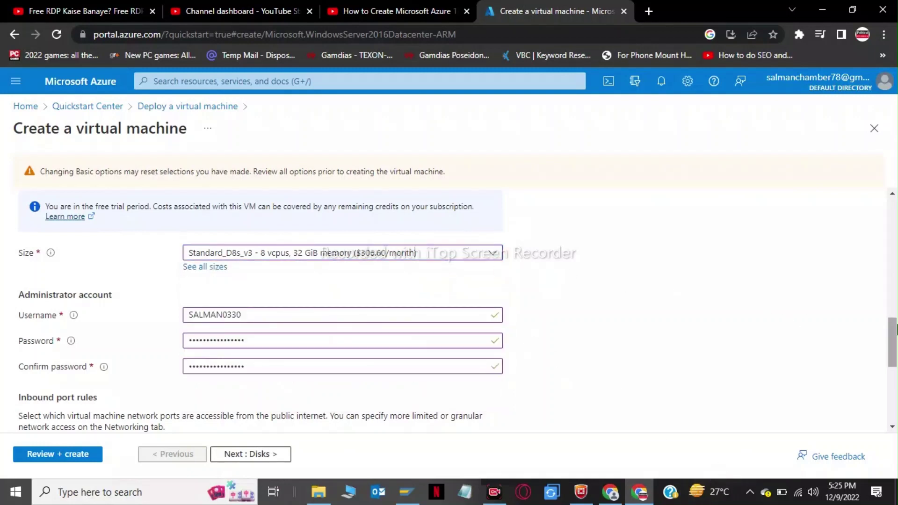
drag(892, 344, 894, 406)
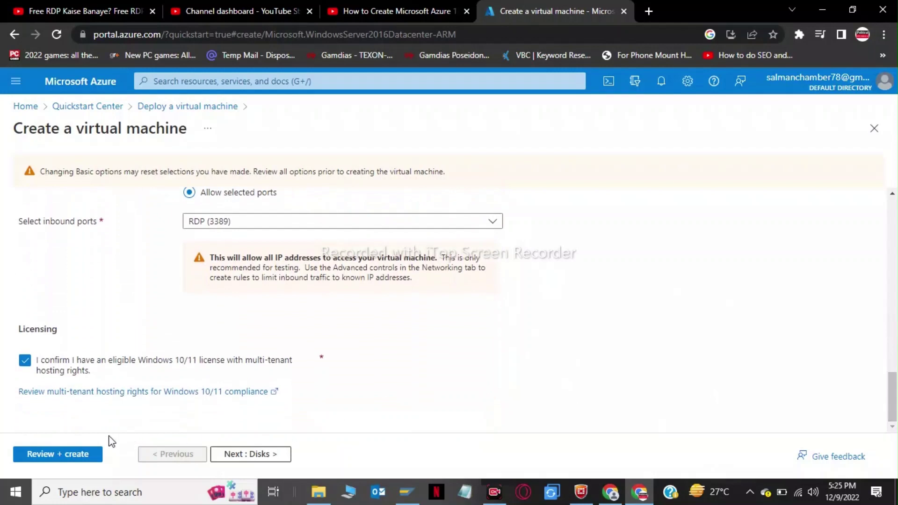
click(80, 456)
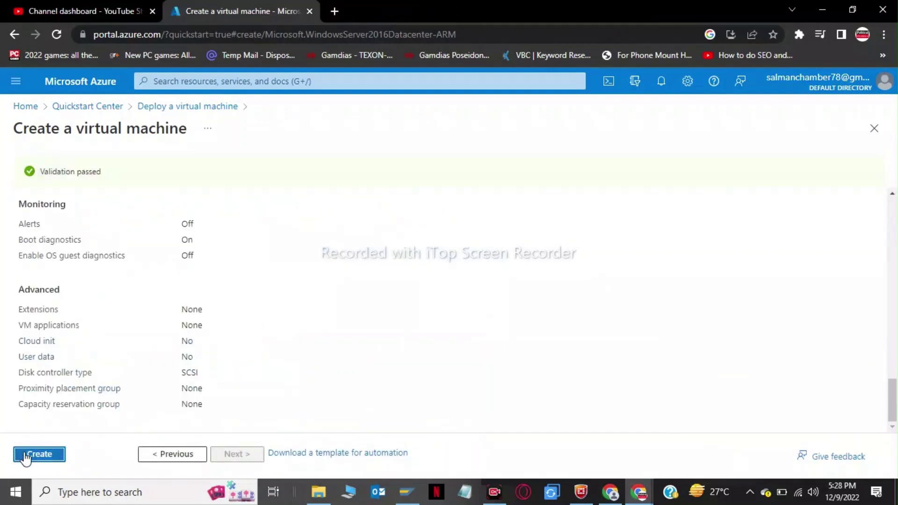
- Create the Windows 10 VM and wait until its deployment is complete
click(31, 455)
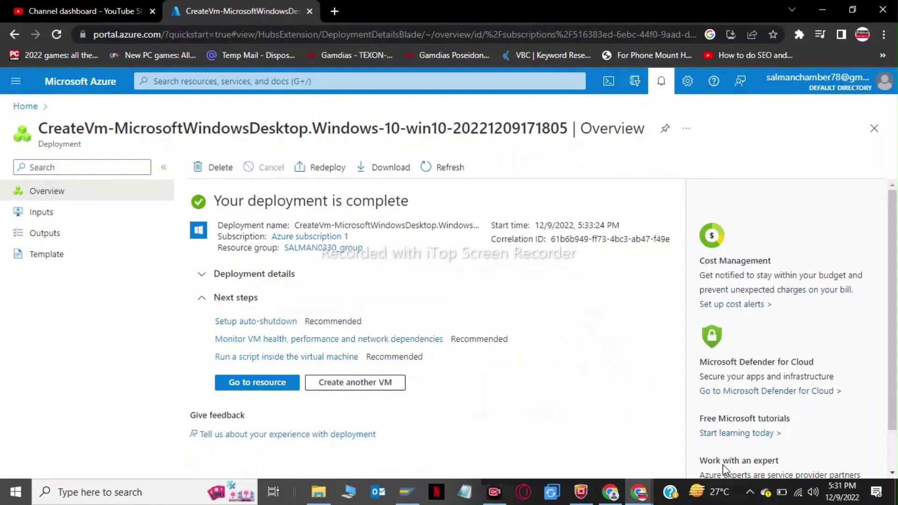
- Open the deployed VM and show its RDP details: 20.193.158.22, port 3389
click(278, 388)
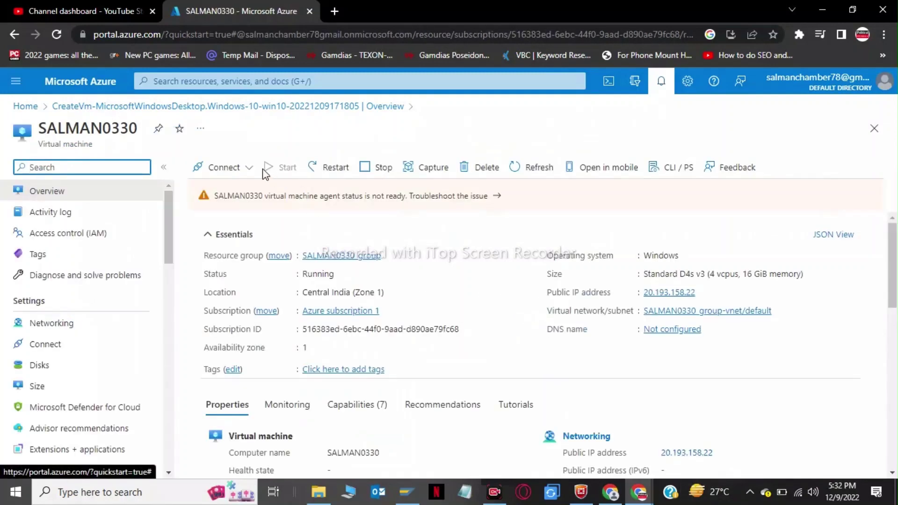
click(226, 168)
click(217, 193)
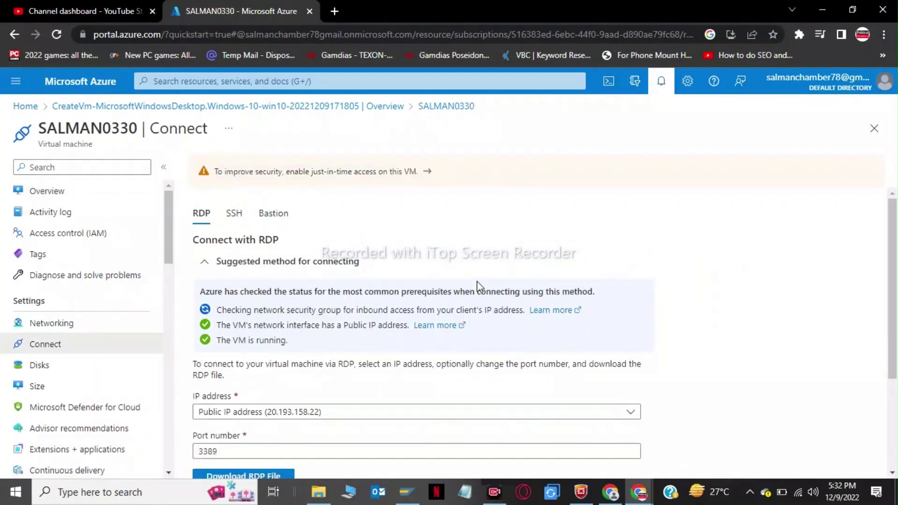
- Download the VM's .rdp file and open it to launch Remote Desktop Connection
drag(892, 253, 892, 319)
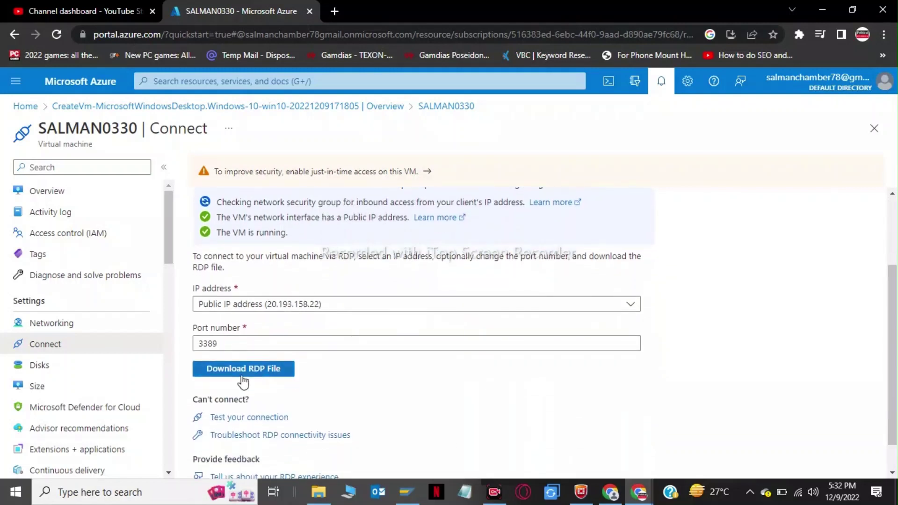
click(219, 374)
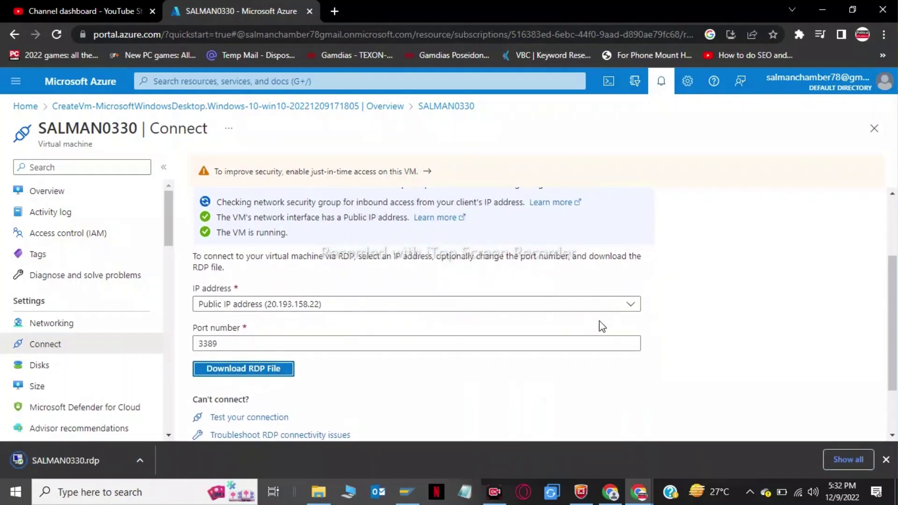
drag(897, 340, 896, 379)
scroll(896, 379, up, 3)
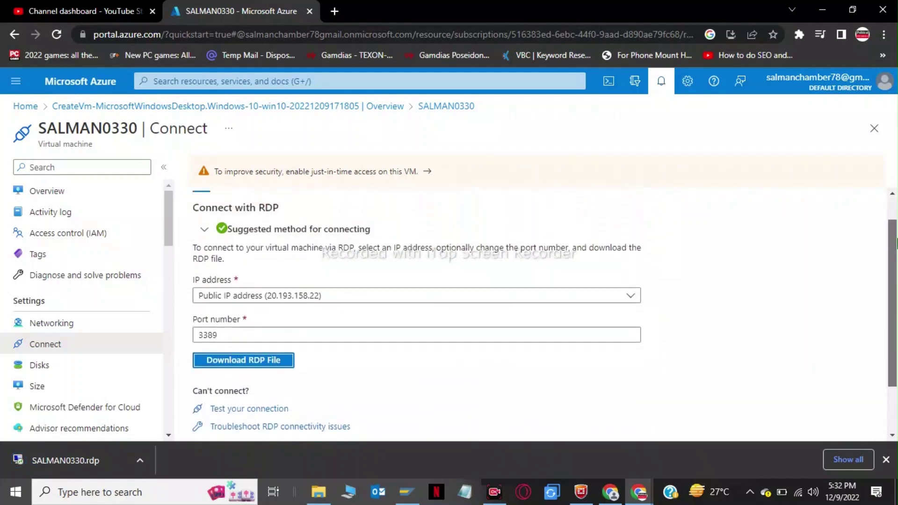
click(73, 453)
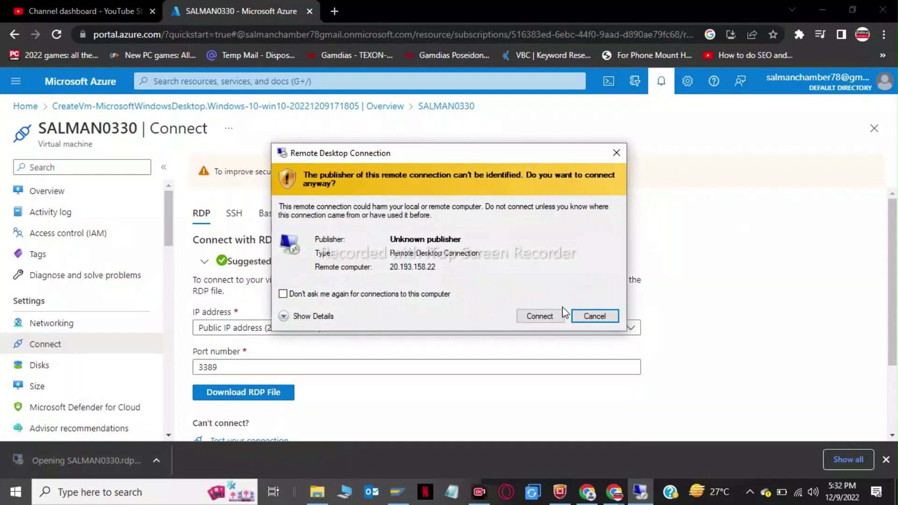
- Connect to 20.193.158.22 with the administrator credentials and accept the certificate
click(539, 318)
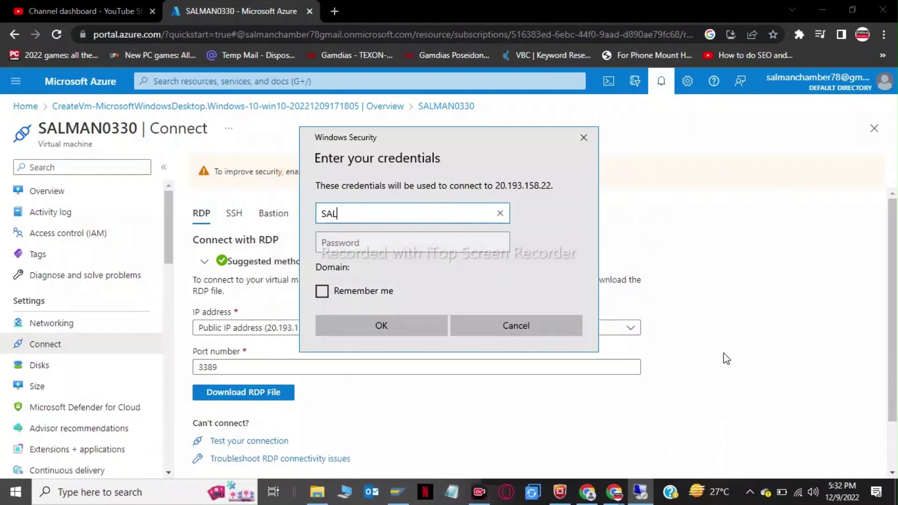
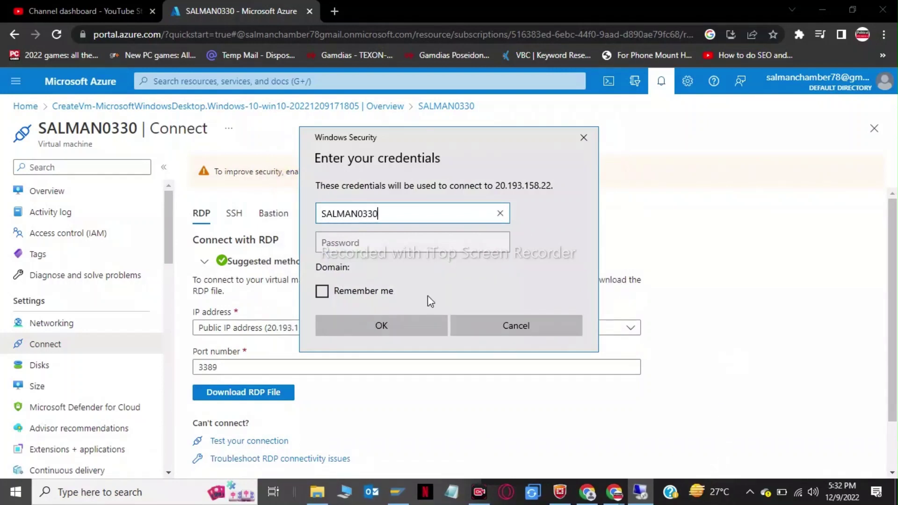
click(438, 243)
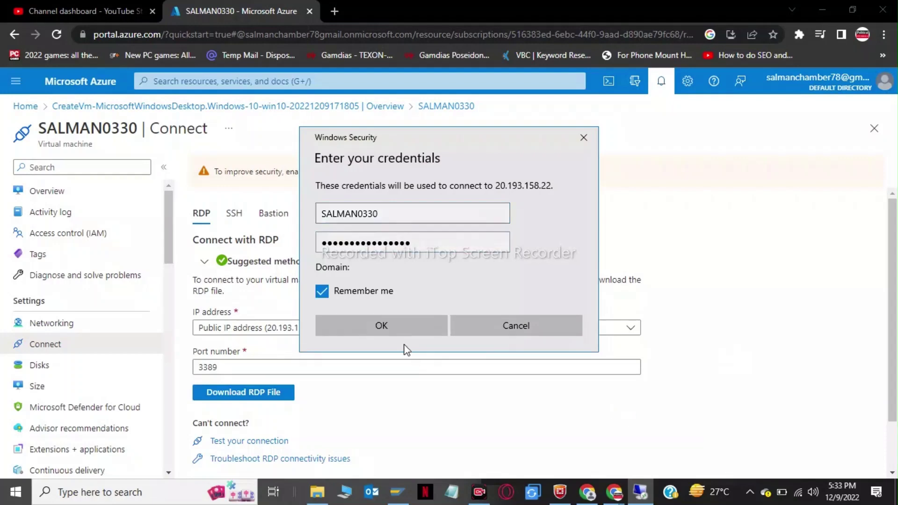
click(395, 332)
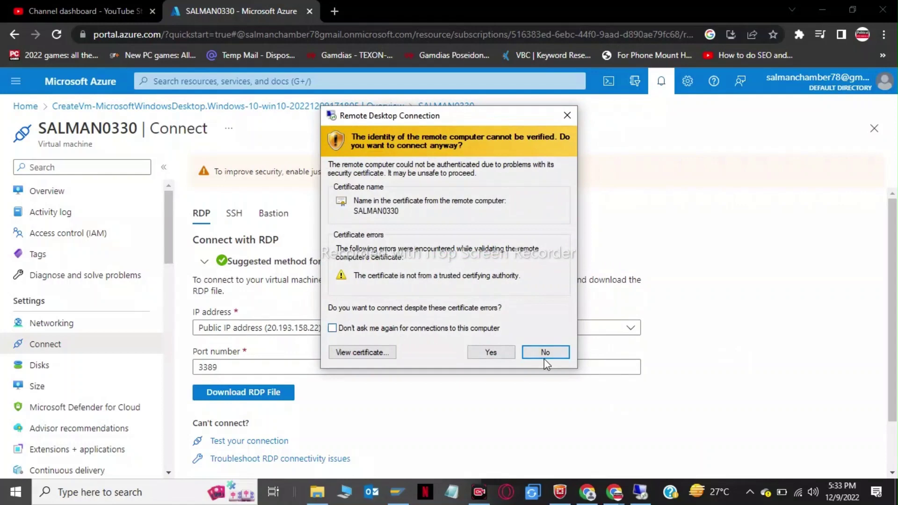
click(504, 352)
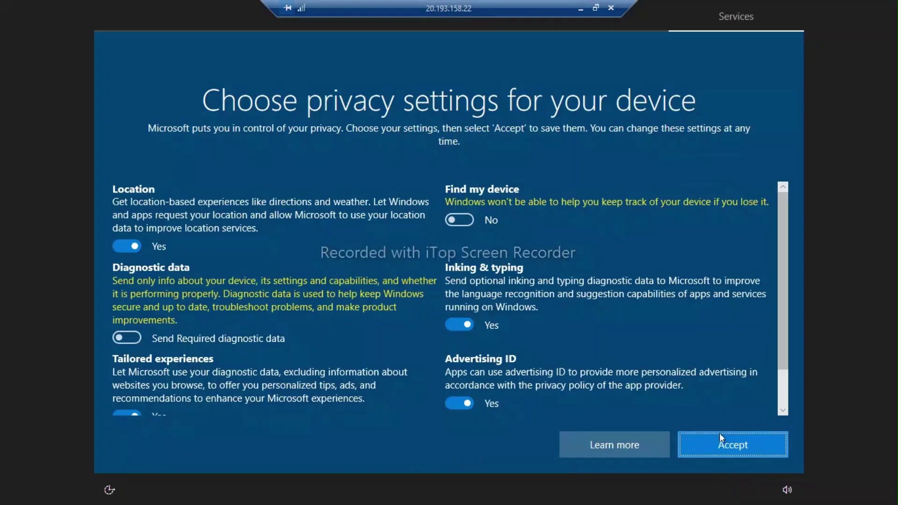
- Accept the VM's privacy settings and allow network discovery to reach the remote desktop
click(720, 445)
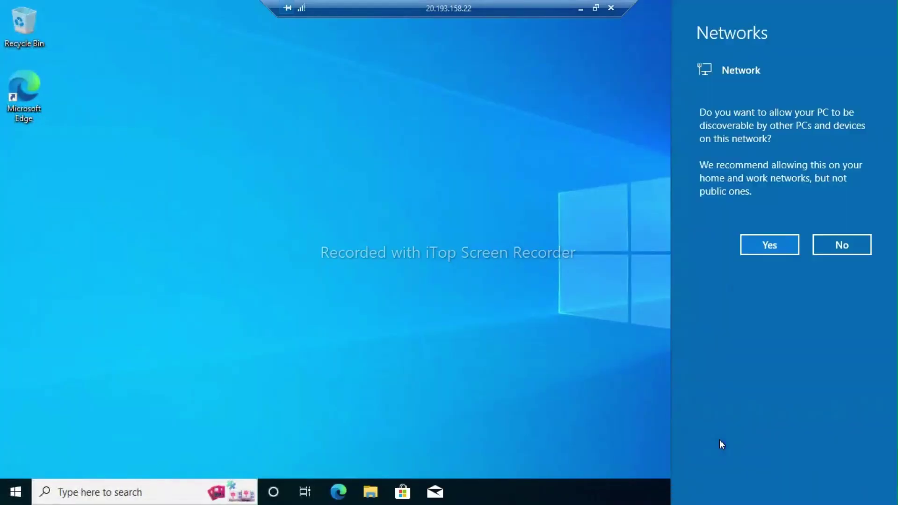
click(754, 247)
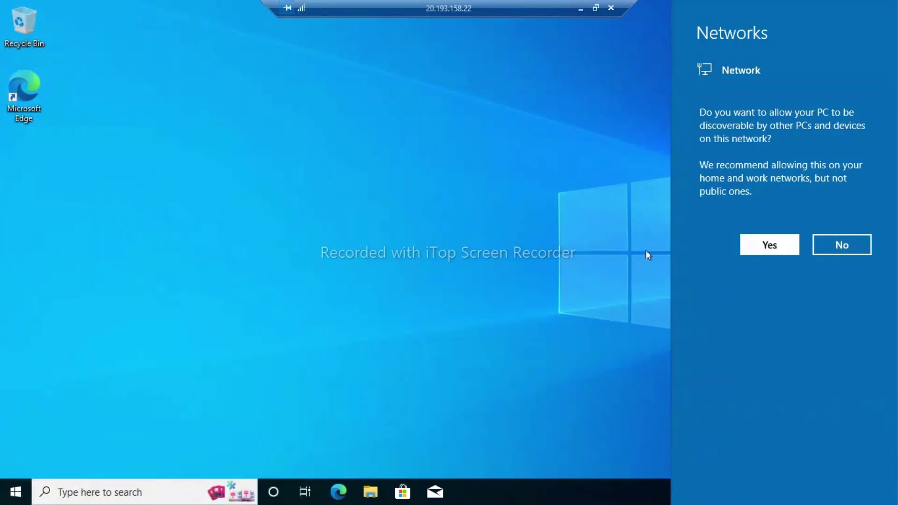
click(766, 249)
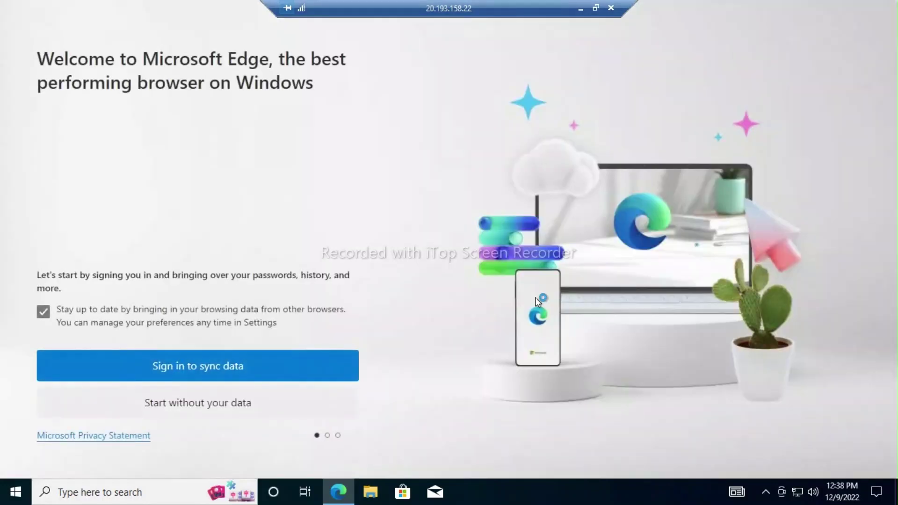
- Skip Edge's first-run setup without importing any browsing data
click(210, 402)
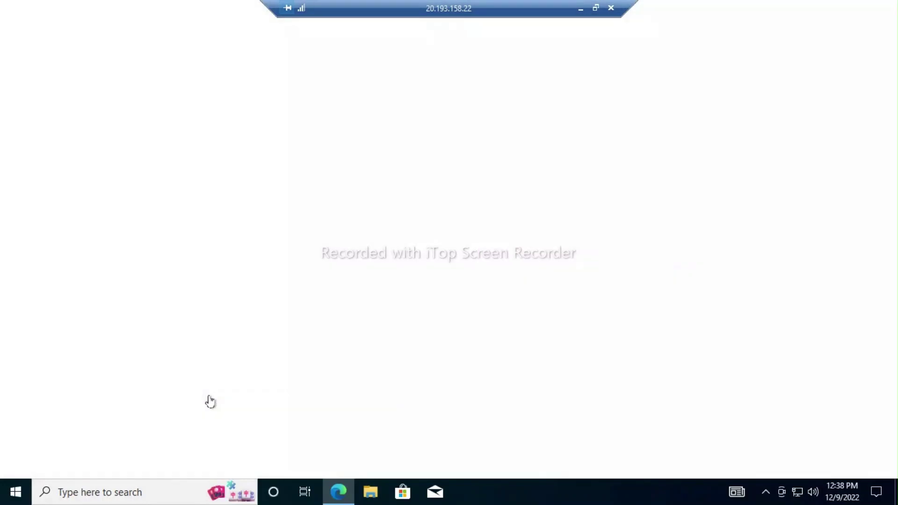
click(208, 419)
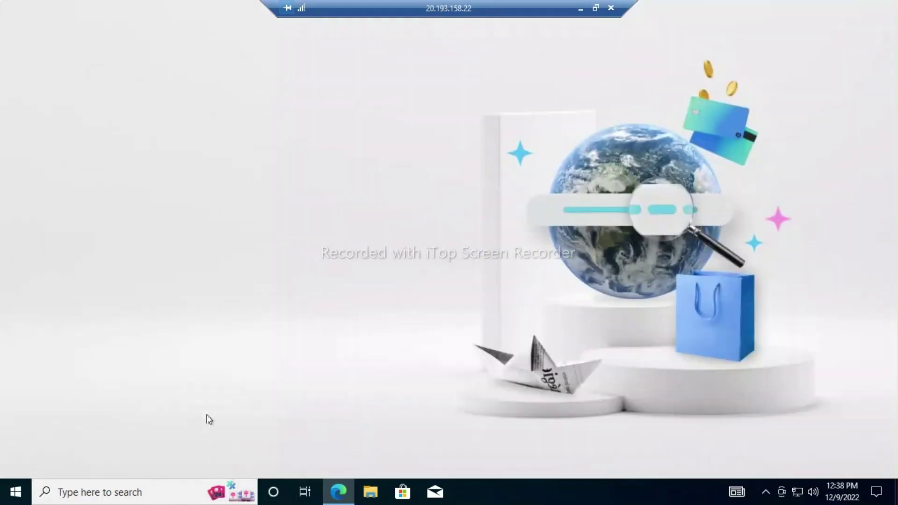
click(120, 409)
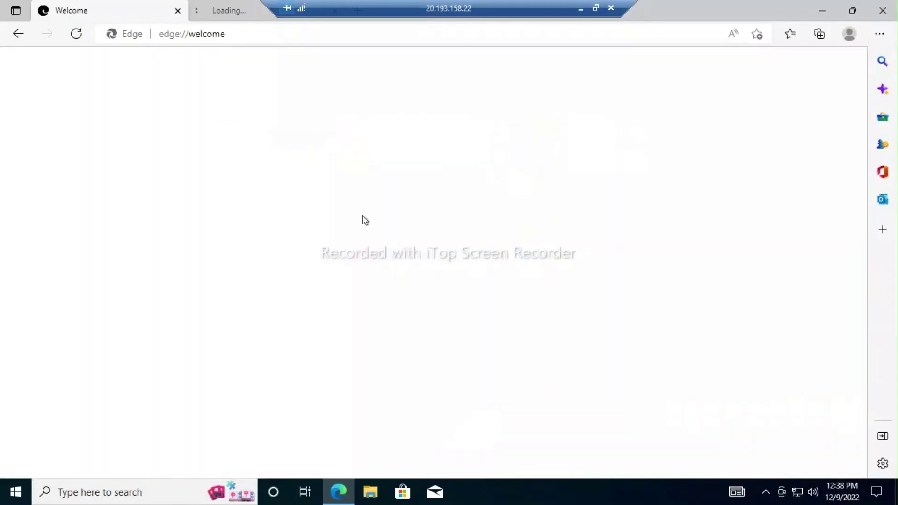
click(235, 14)
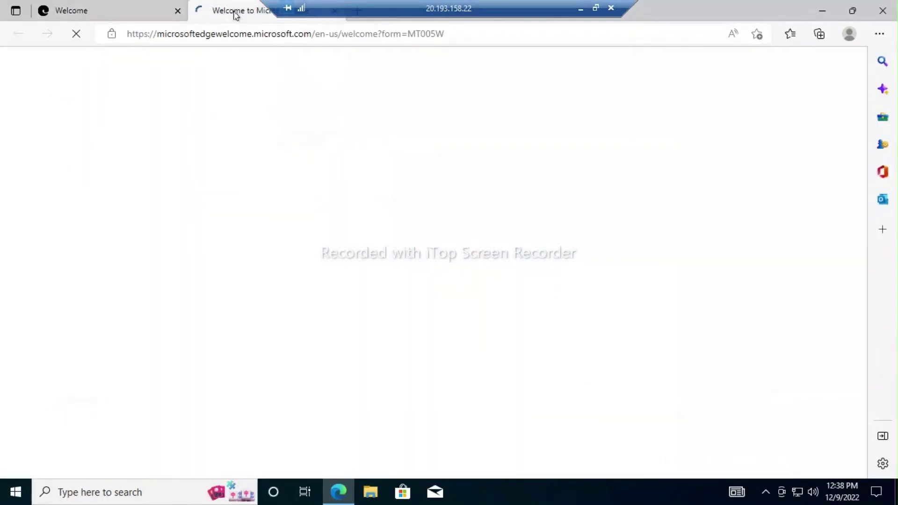
- Search Bing for 'internet speed test' and run its built-in test, measuring a 425 ms ping
click(257, 35)
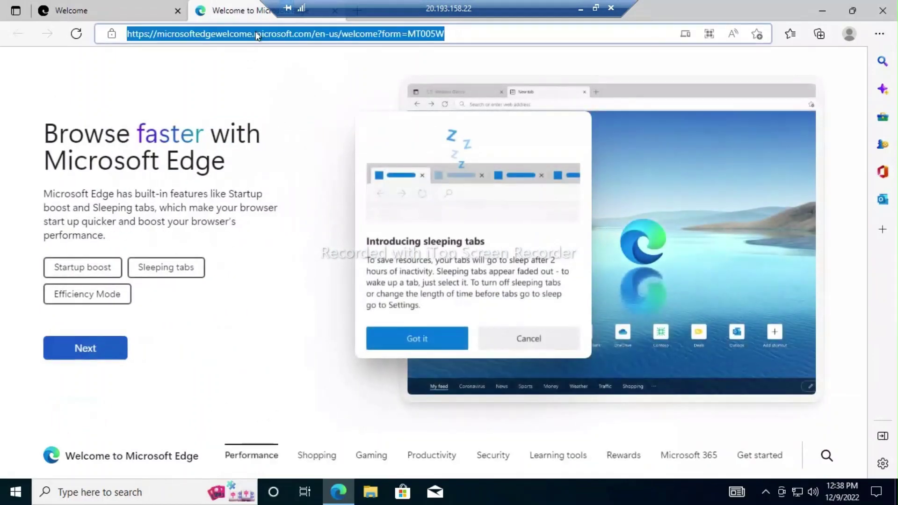
text(inter)
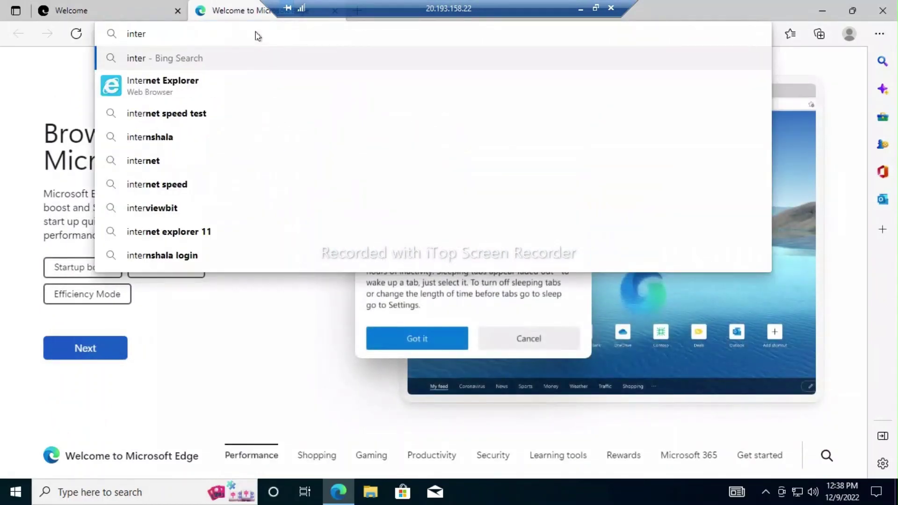
click(232, 115)
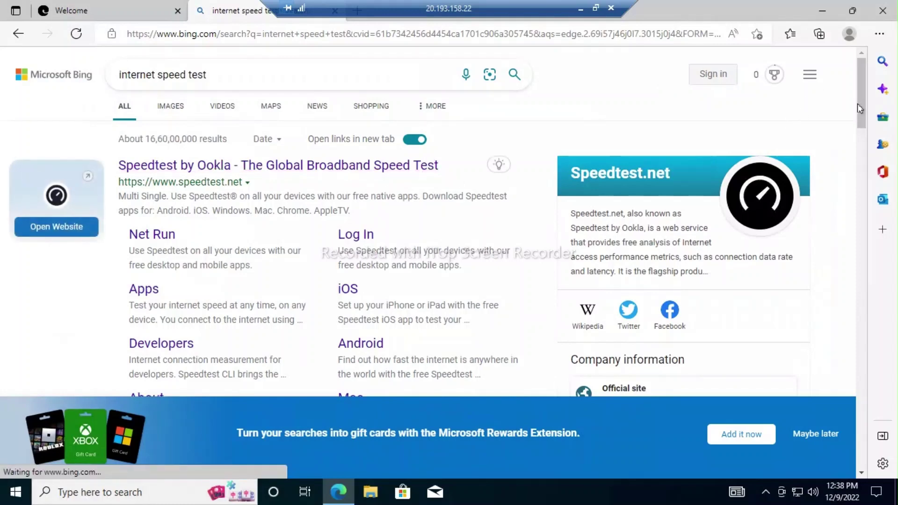
scroll(857, 116, down, 5)
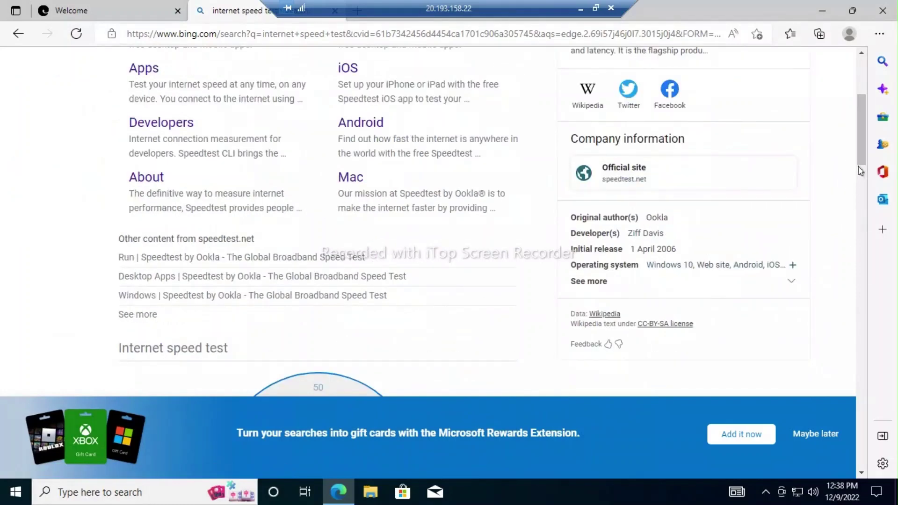
scroll(857, 145, down, 6)
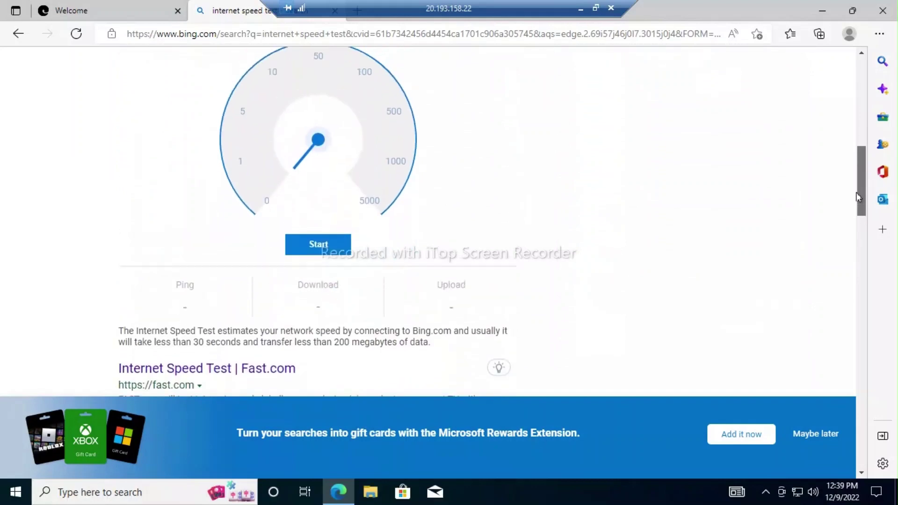
click(315, 277)
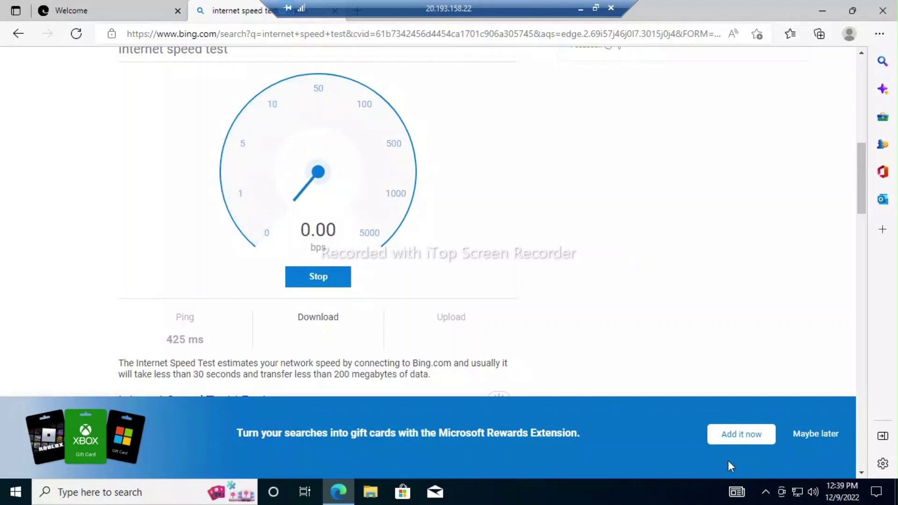
scroll(295, 162, down, 7)
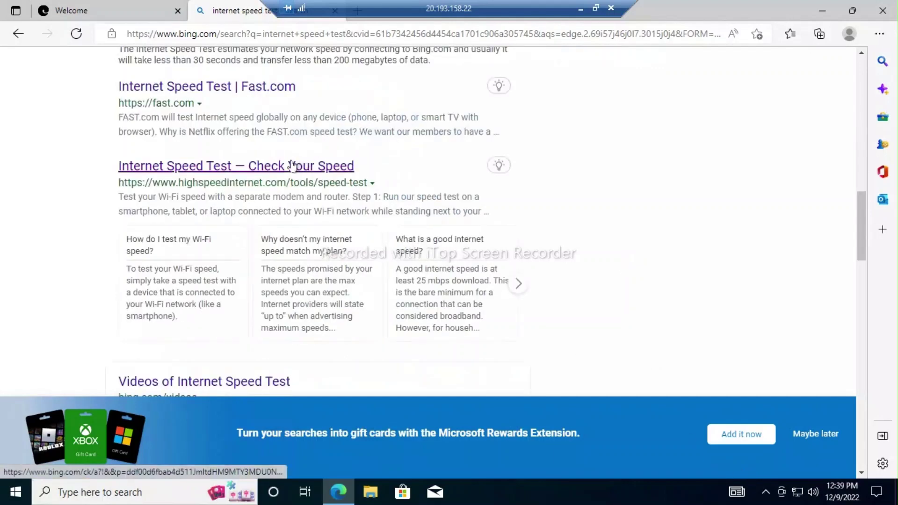
- Start the HighSpeedInternet.com speed test and accept the site's cookies
click(294, 165)
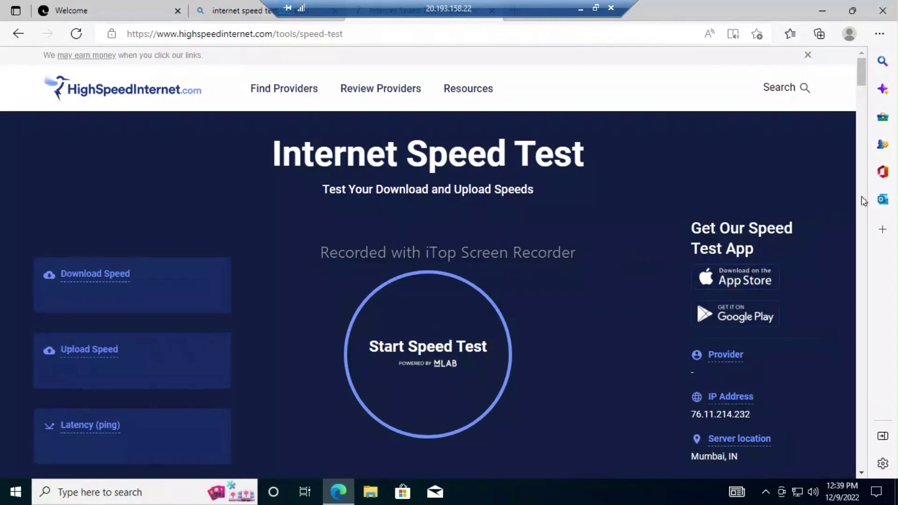
click(477, 347)
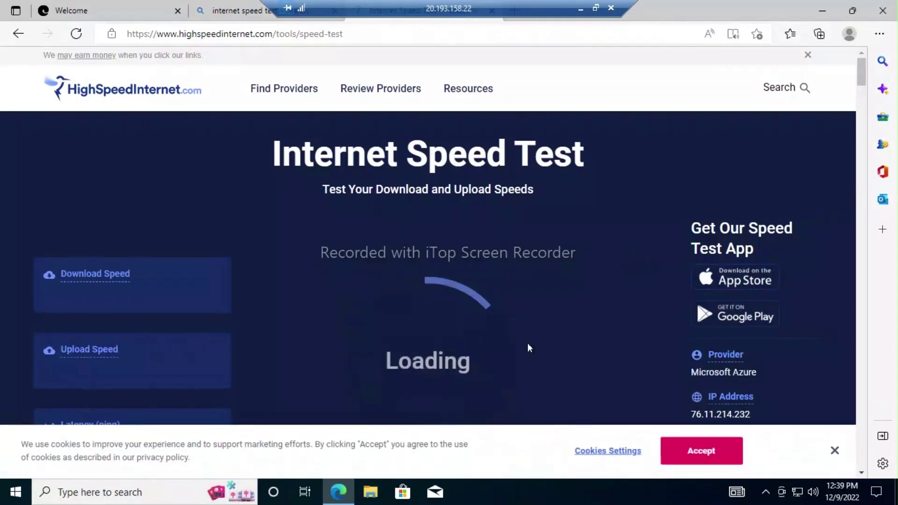
click(674, 447)
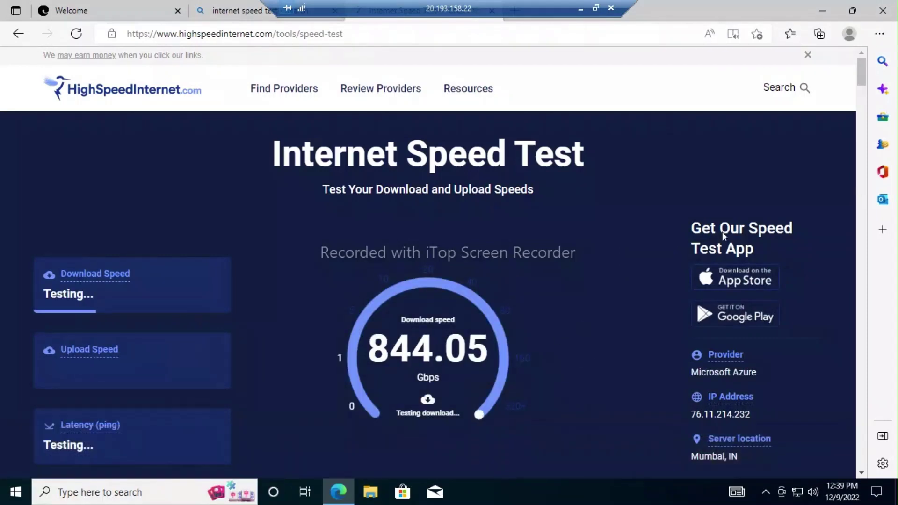
- Review the 1.07 Gbps download and 4 ms ping, then close Edge and minimize the RDP session
scroll(859, 80, down, 2)
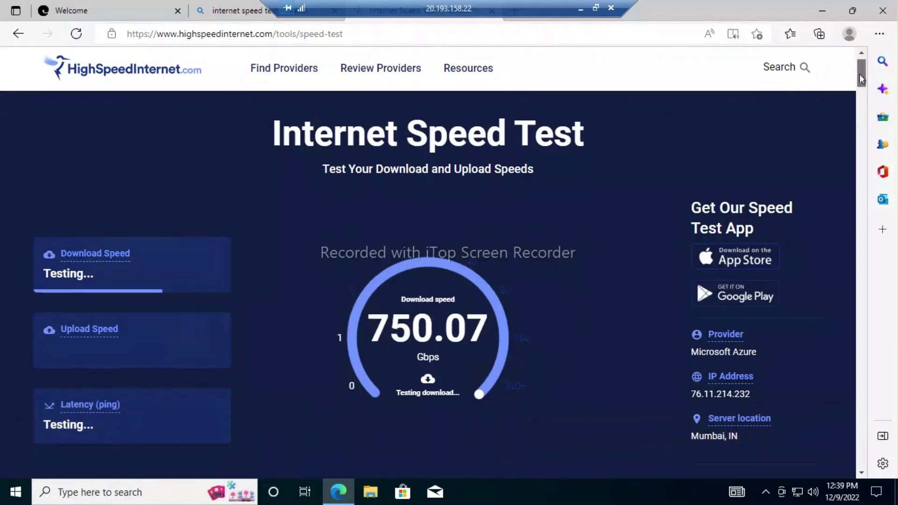
scroll(859, 80, up, 2)
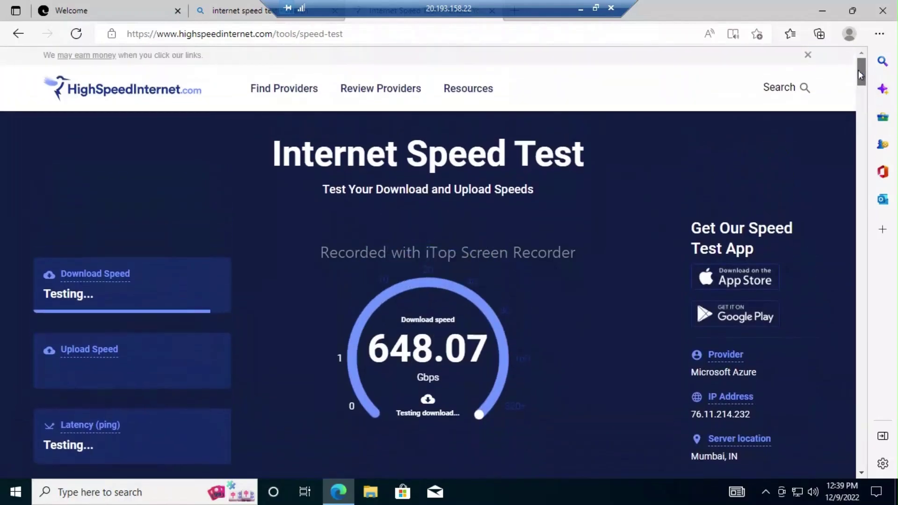
scroll(856, 87, down, 9)
scroll(855, 86, up, 6)
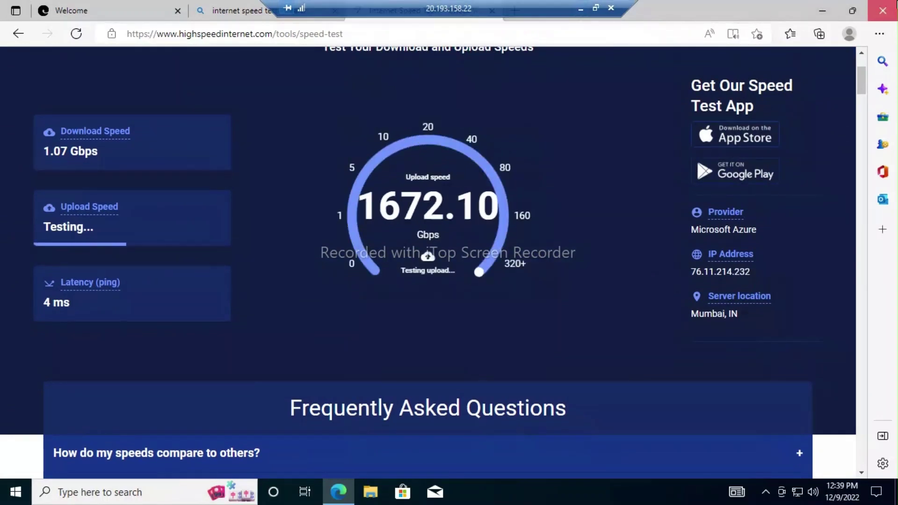
click(882, 10)
click(580, 8)
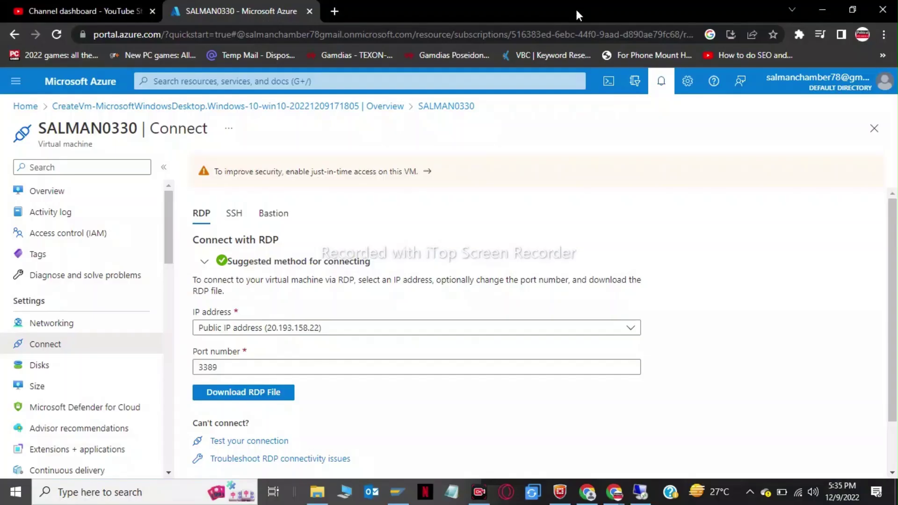
- Open a new Chrome tab and minimize the Notepad thank-you note to show YouTube Studio
click(339, 6)
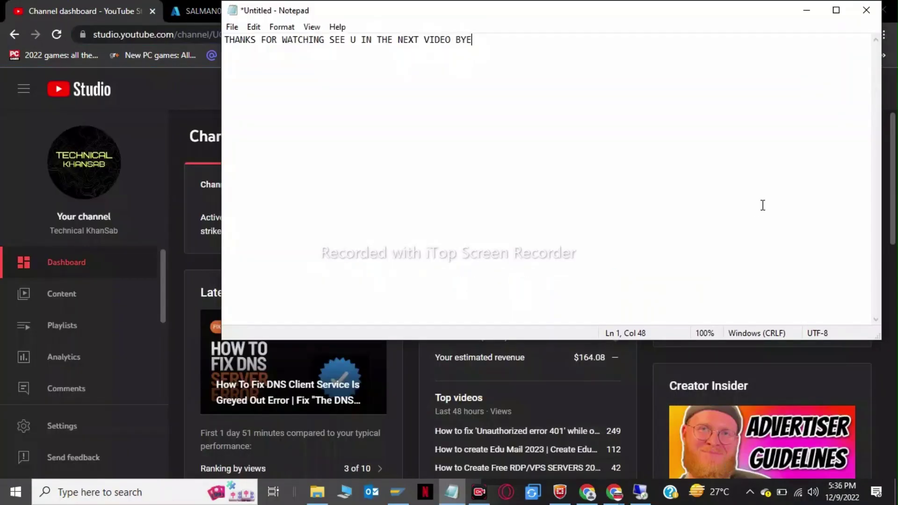
click(806, 9)
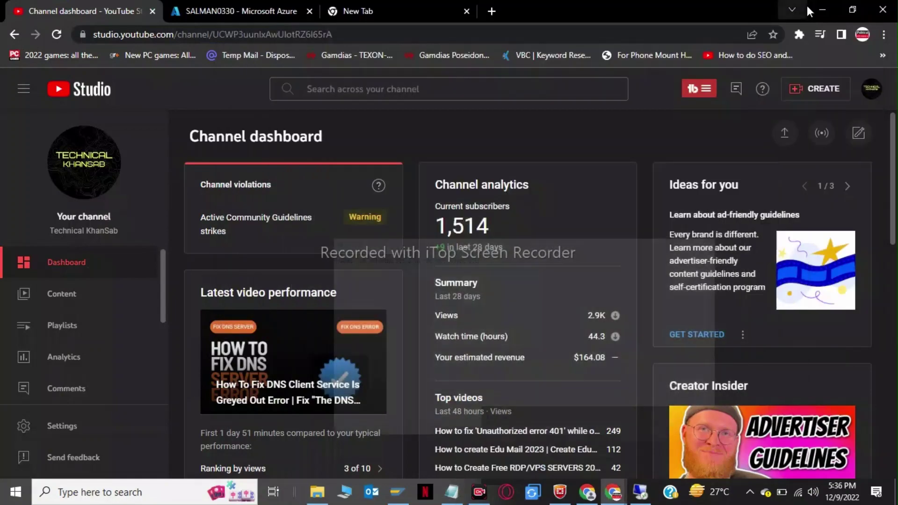